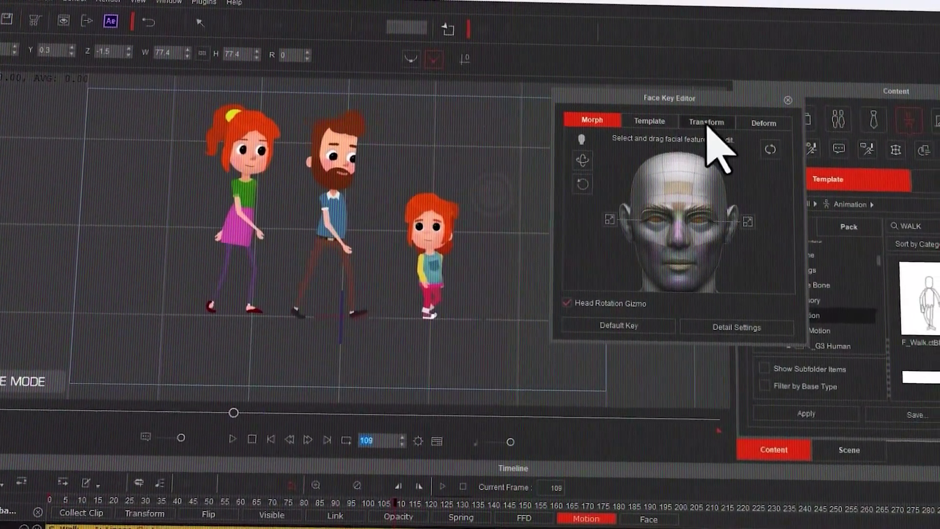
Show the Transform and Template face-key options and preview the red-haired girl's facial animation.
click(701, 122)
click(649, 121)
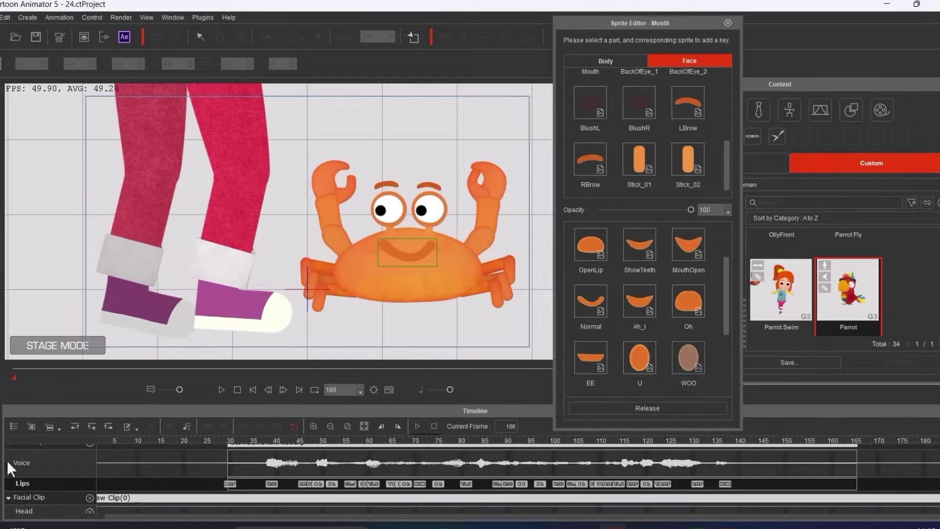
click(220, 388)
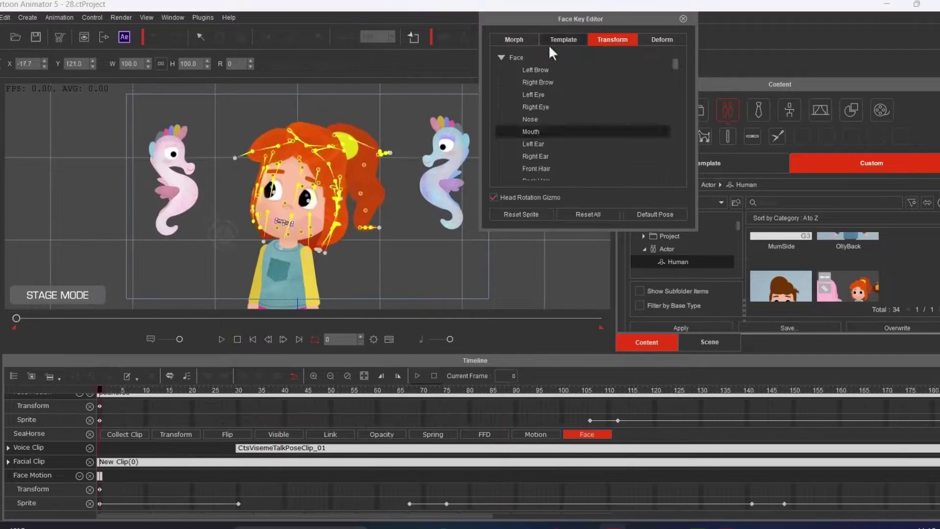
click(554, 40)
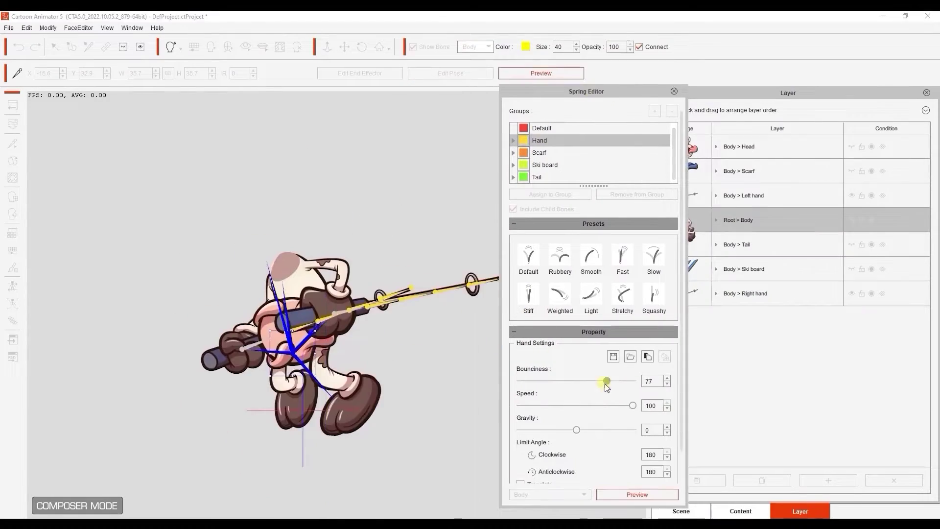
Move the spring settings panel aside to reveal the boy's bone hierarchy.
drag(612, 79, 550, 92)
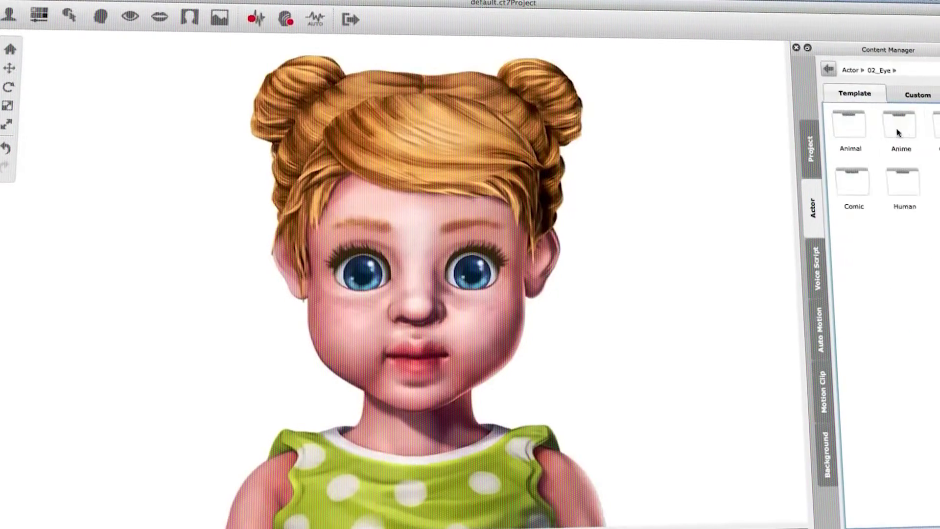
Open the Human eye folder in the Content Manager to list the eye templates.
double_click(904, 181)
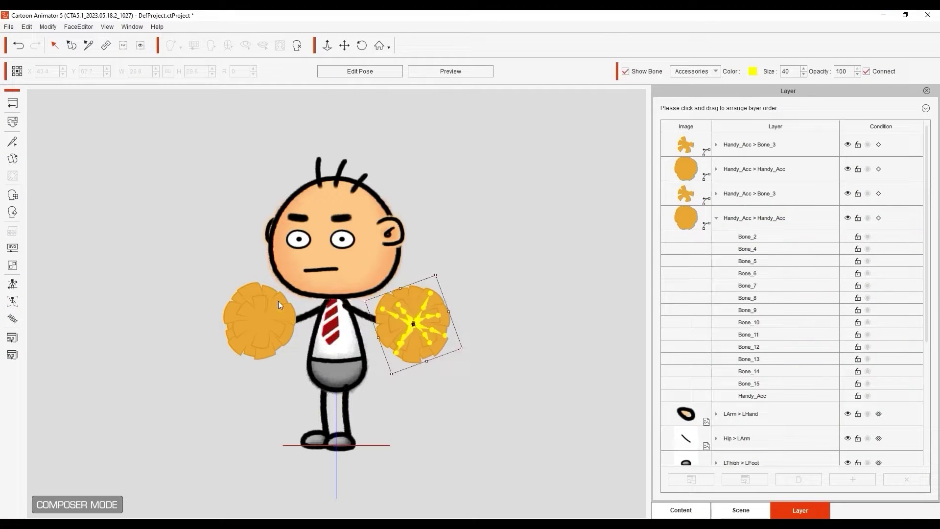
Edit the left pompom in the external vector editor and play back the scene.
click(279, 301)
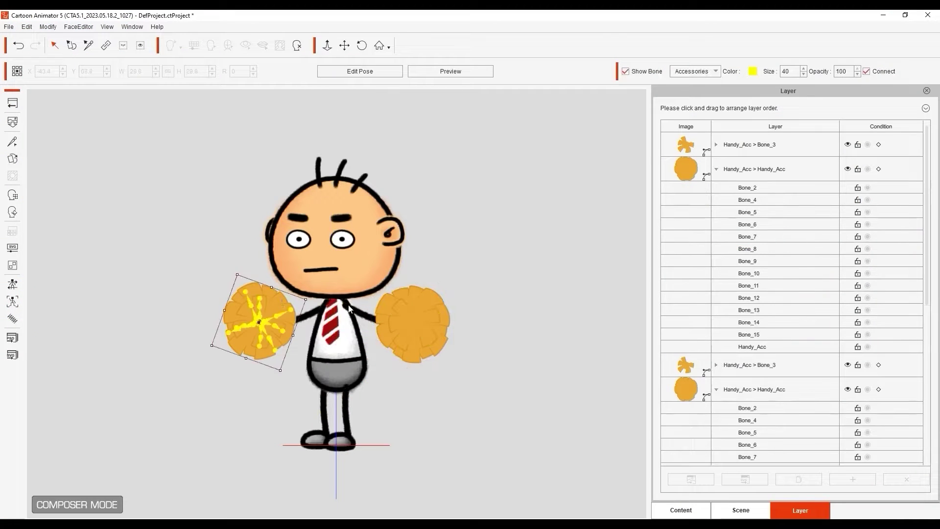
click(12, 355)
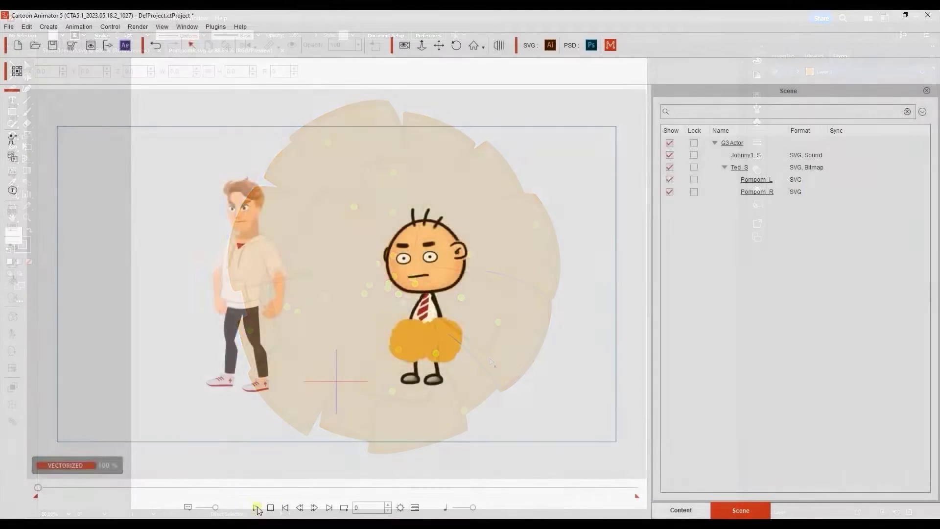
click(255, 509)
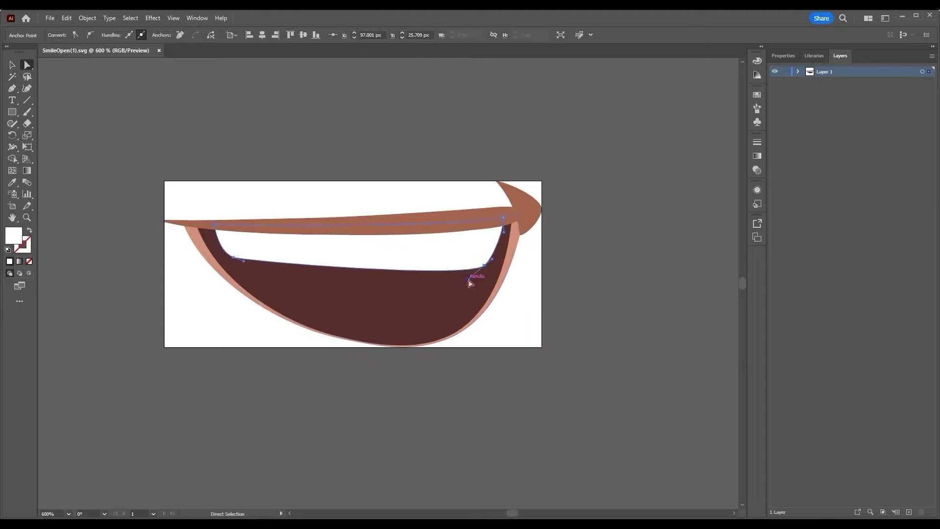
Save the reshaped SmileOpen mouth back to the character.
click(50, 18)
click(98, 110)
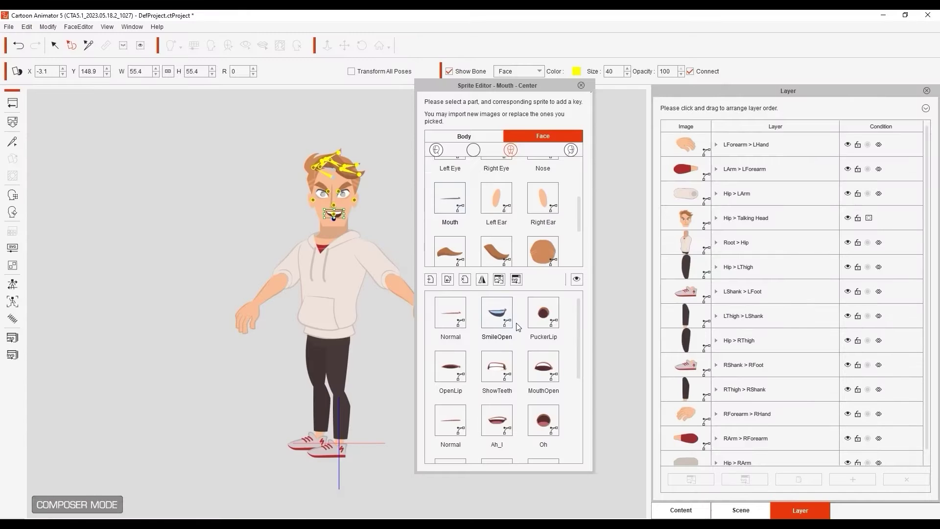
click(834, 124)
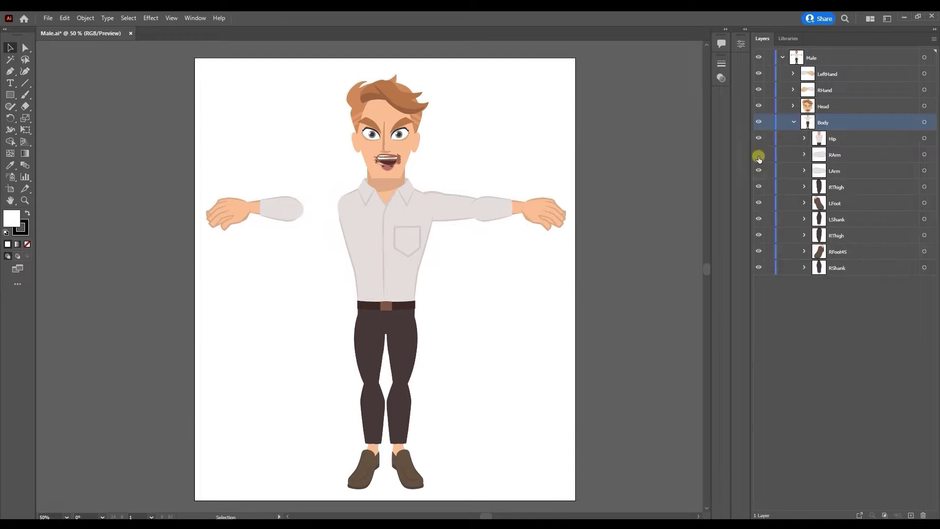
Expand the LeftHand layer group and move Layer 5 into Layer 1.
click(794, 74)
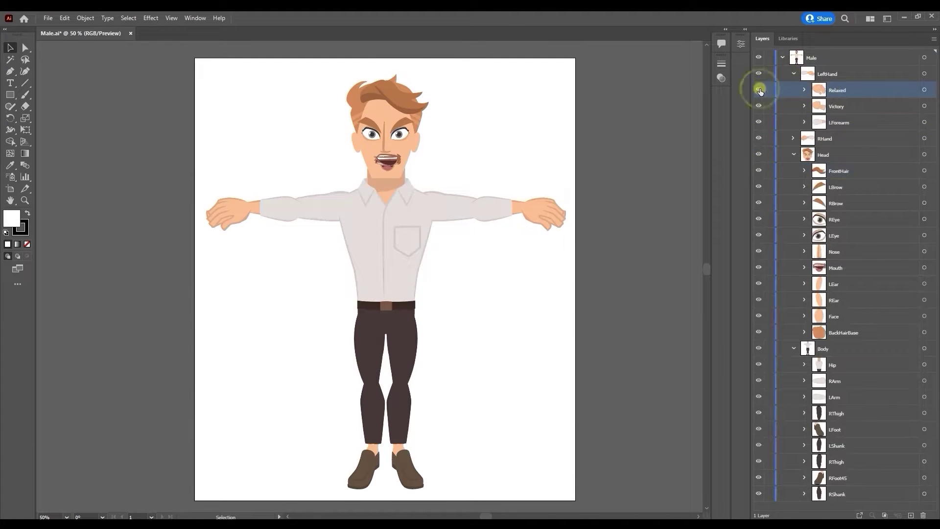
click(849, 86)
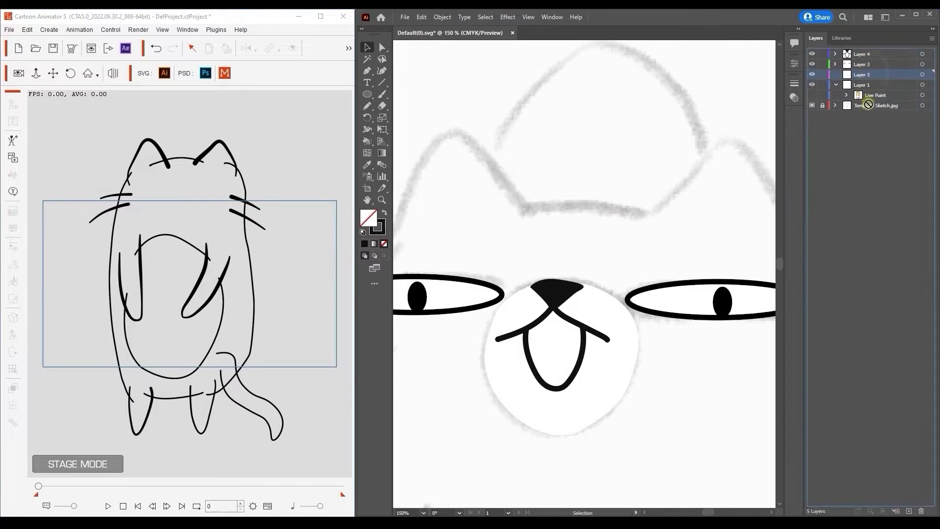
drag(868, 104, 869, 100)
Fill the cat sketch's head shape with a tan colour.
double_click(369, 217)
click(637, 211)
click(810, 204)
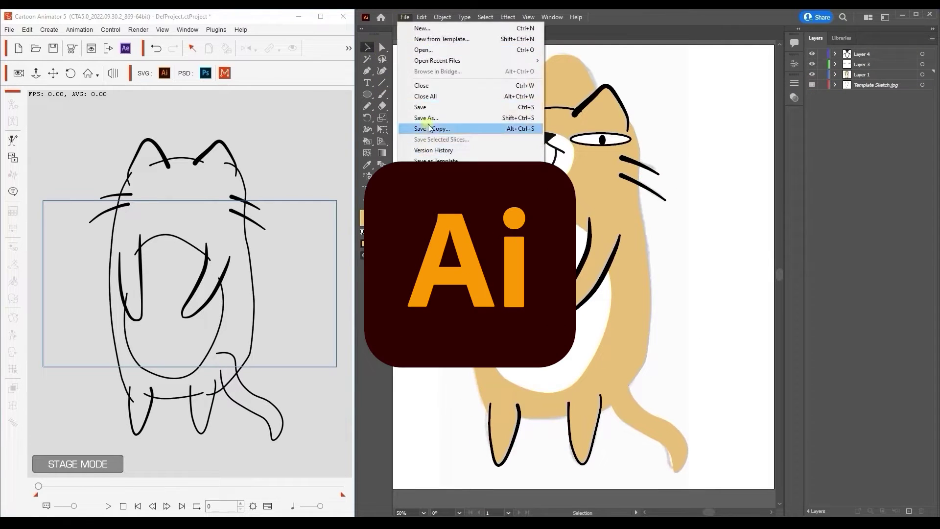
Send the tan cat to Cartoon Animator, reorder its layers, and swing its head to test springs.
click(453, 130)
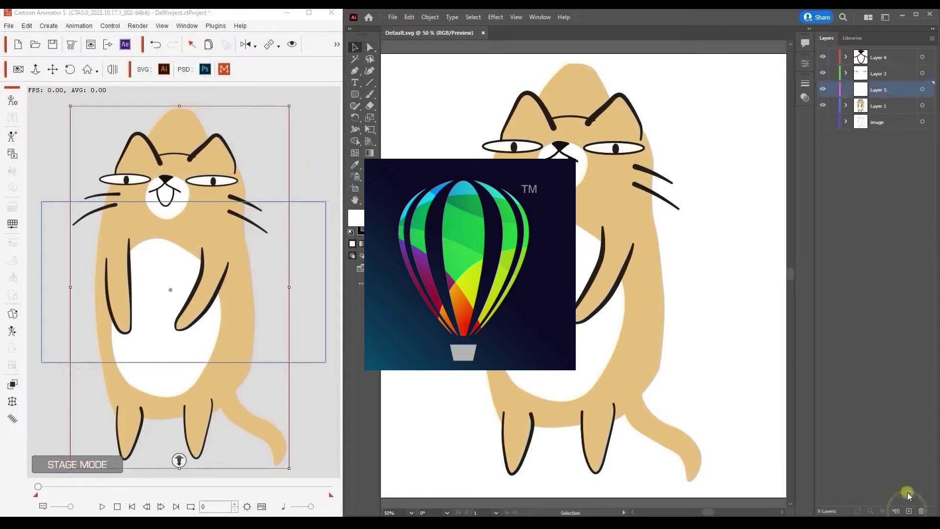
drag(870, 127, 882, 82)
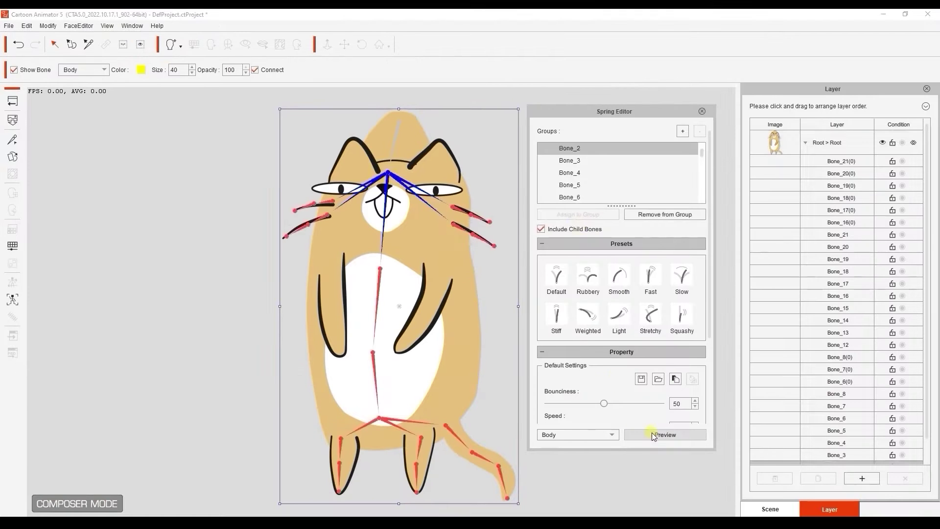
drag(396, 127, 257, 155)
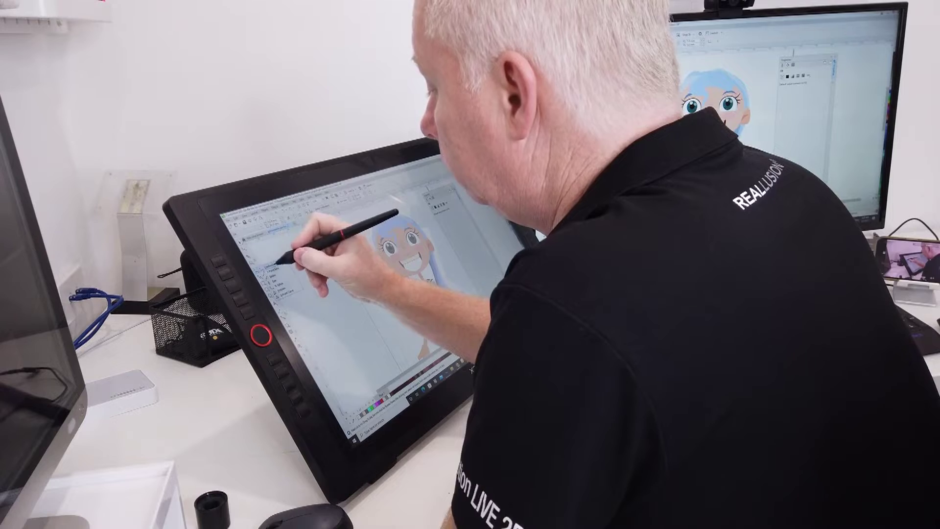
click(277, 264)
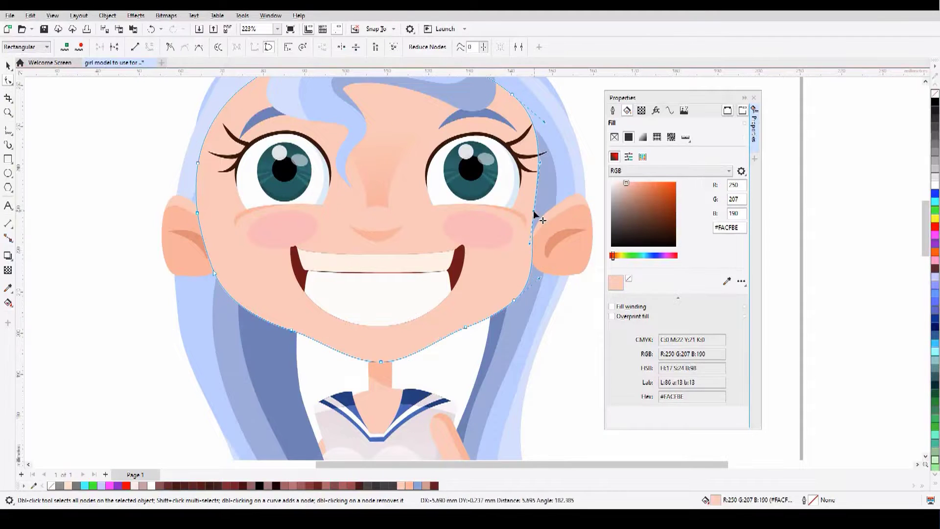
Select the girl's right iris with the Pick tool and fill it dark red #4D1313.
key(space)
click(470, 181)
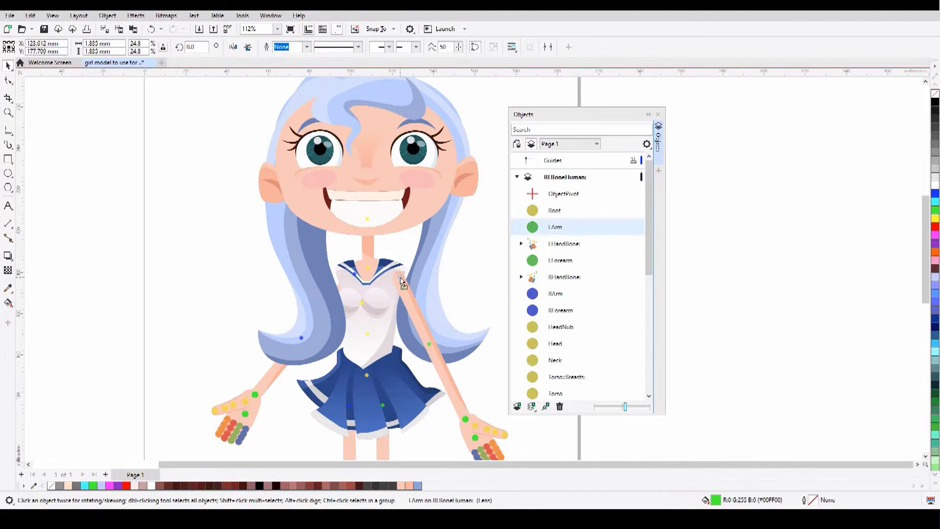
click(489, 216)
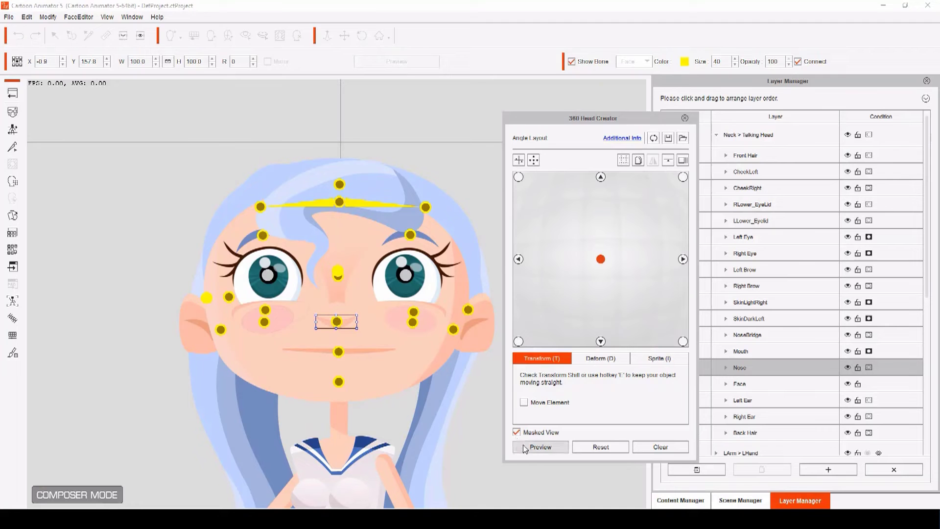
Preview the girl's 360 head turns, then adjust the office man's brightness, contrast and hue.
click(525, 449)
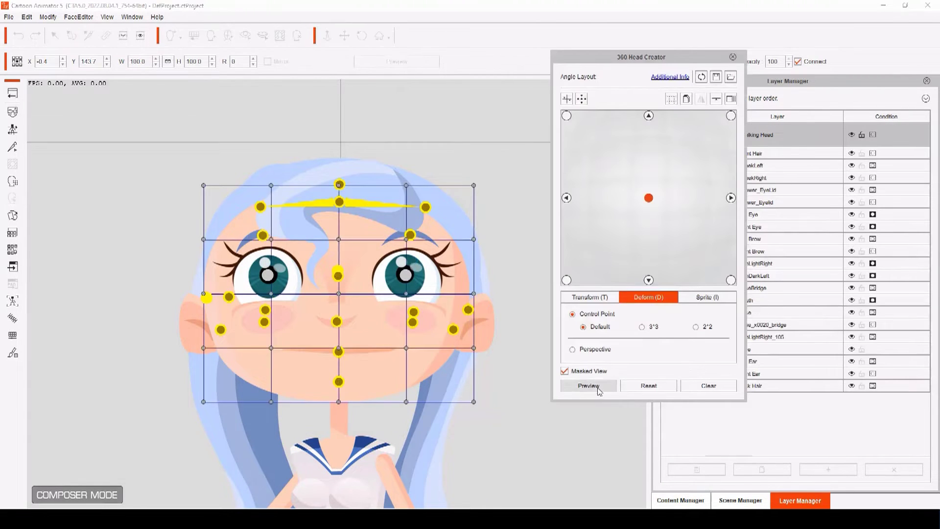
click(588, 385)
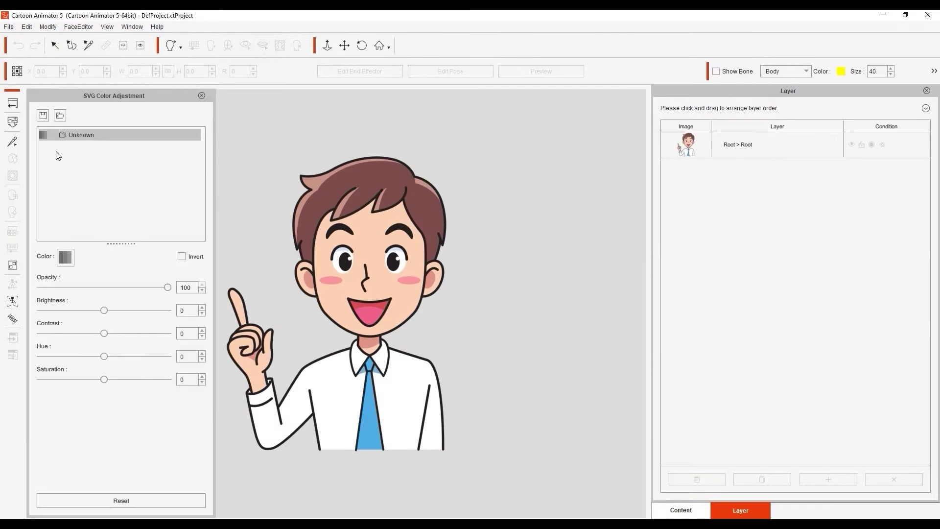
mouse_move(104, 310)
mouse_down()
mouse_move(91, 308)
mouse_move(102, 310)
mouse_up()
drag(104, 333, 127, 333)
drag(104, 356, 101, 356)
Reset the colour adjustments, auto-group the colours, and inspect the Group(10) skin paths.
click(121, 500)
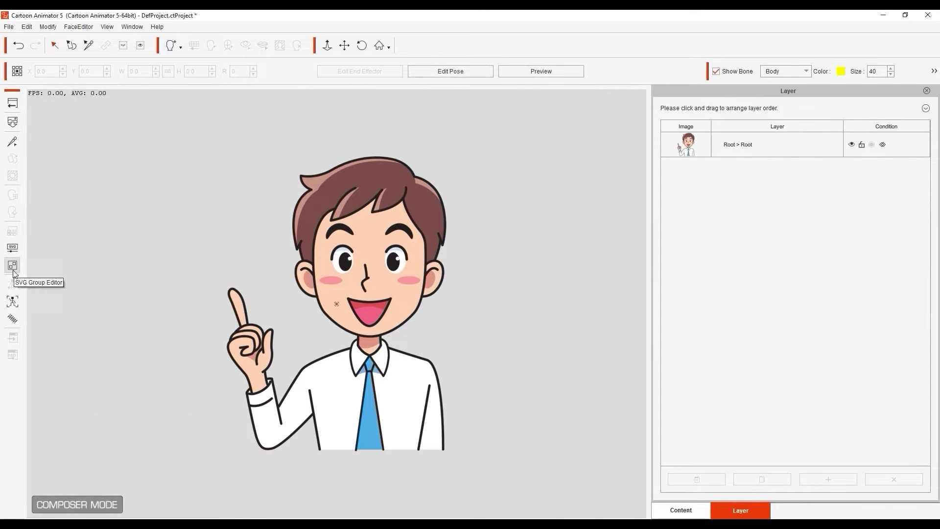
click(12, 265)
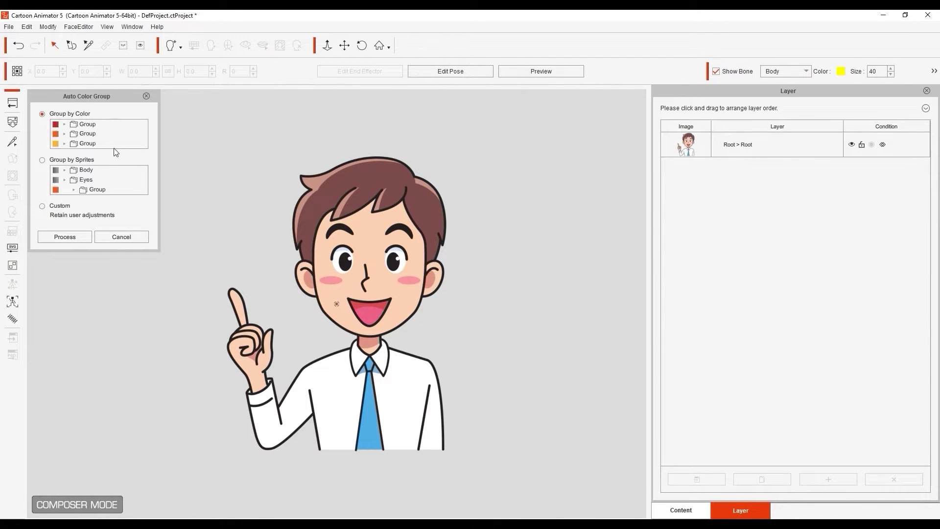
key(Return)
click(402, 303)
click(121, 300)
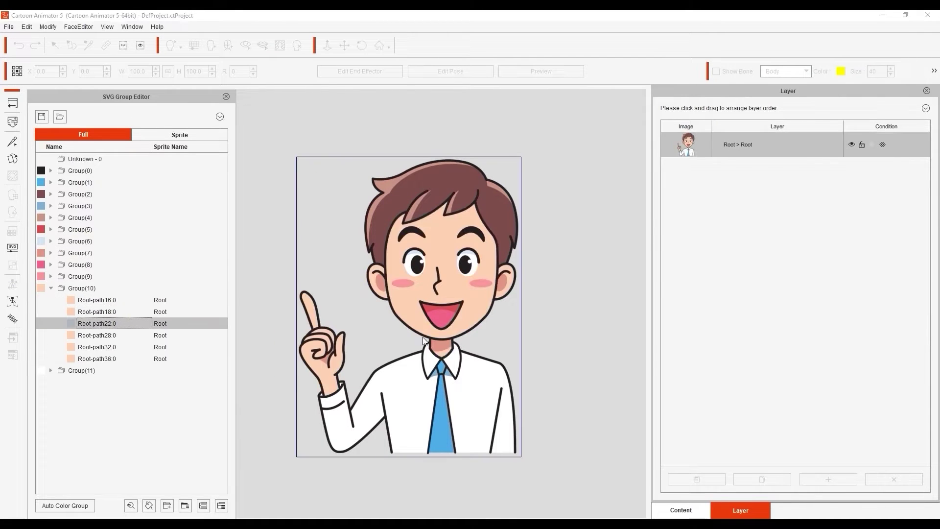
click(123, 360)
Recolour the Group(10) skin group a lighter pink.
click(12, 265)
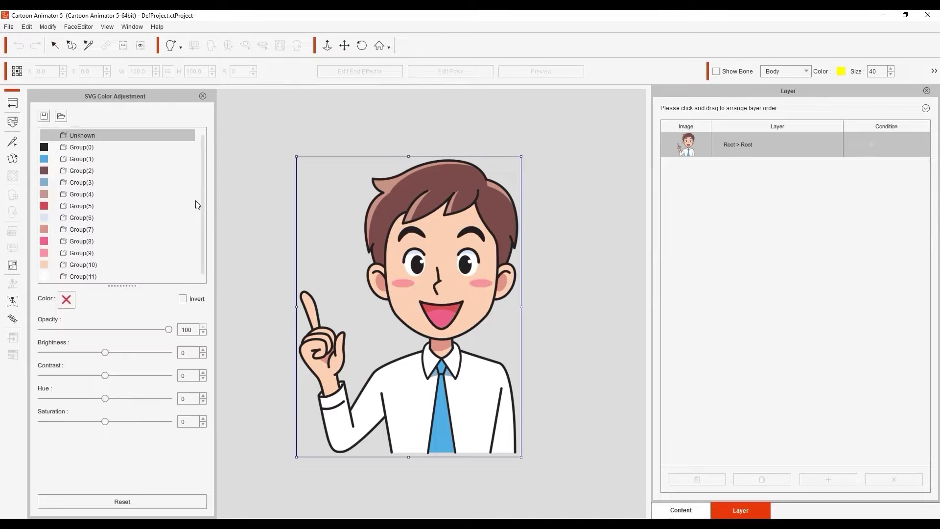
click(82, 264)
click(66, 299)
click(529, 359)
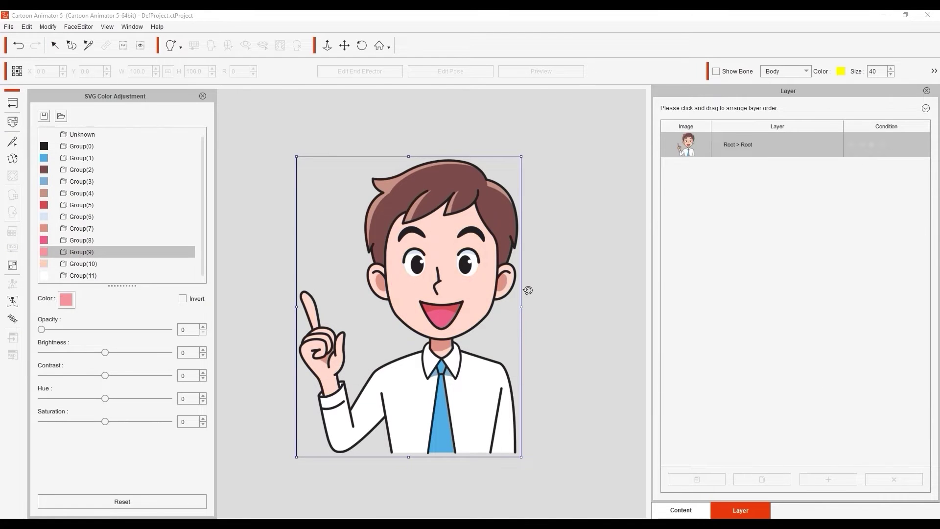
Rename Group(2) to Hair in the SVG Group Editor and select the shirt part.
click(536, 304)
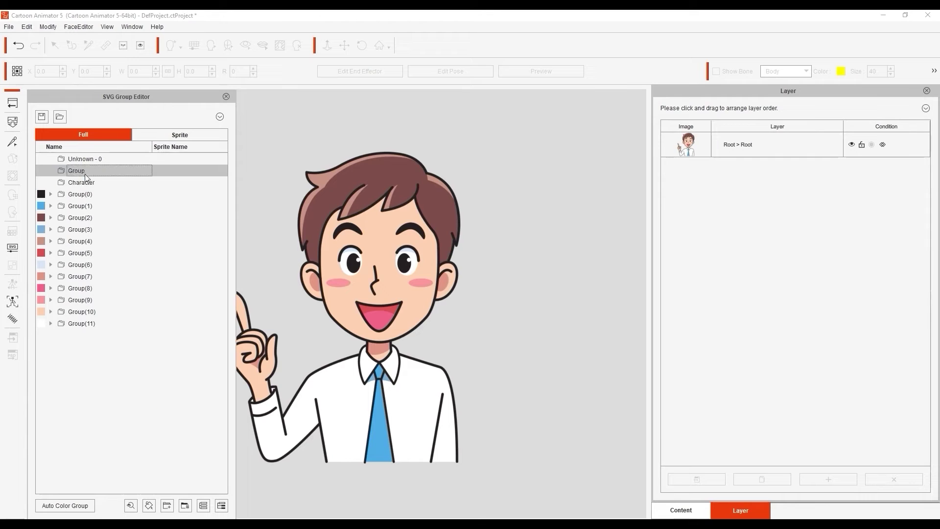
double_click(80, 217)
text(Hair_Main)
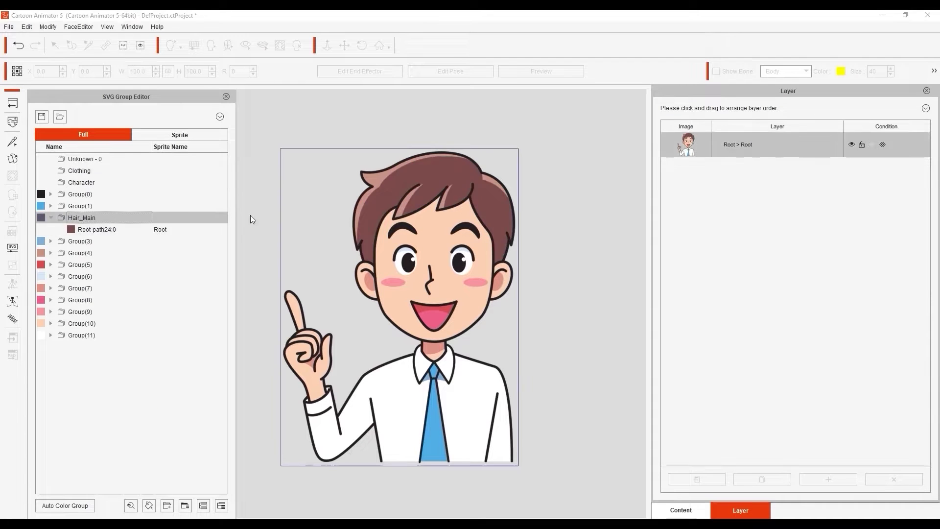
click(372, 183)
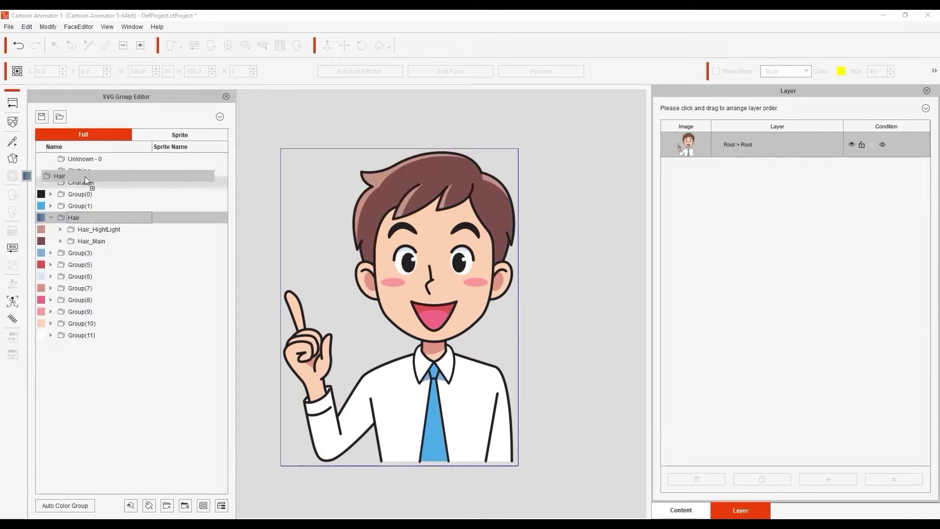
click(407, 404)
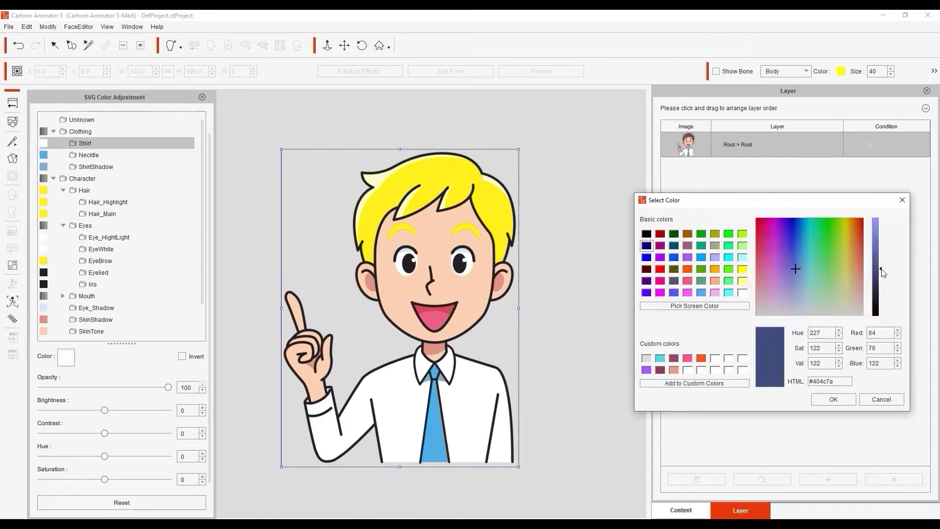
Set the shirt to navy, choose the necktie colour, and make the hair yellow.
click(830, 396)
click(89, 155)
click(66, 358)
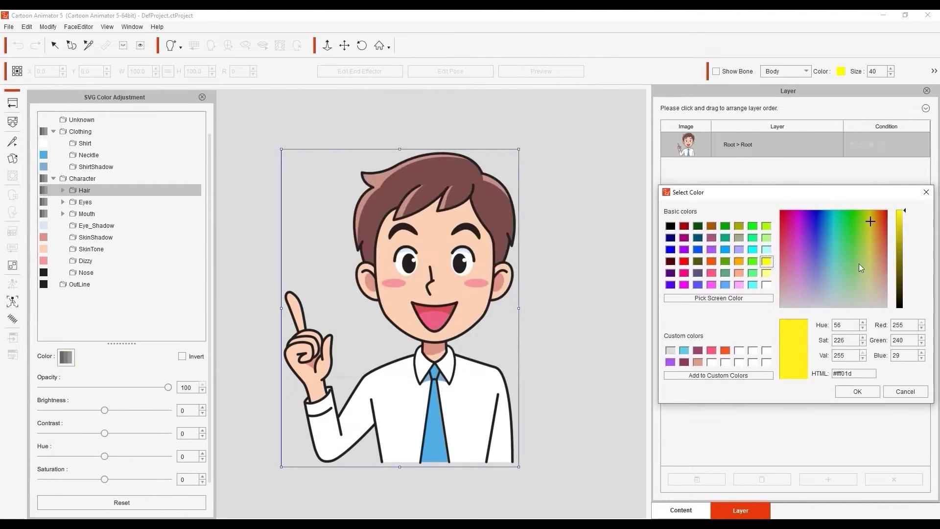
click(842, 395)
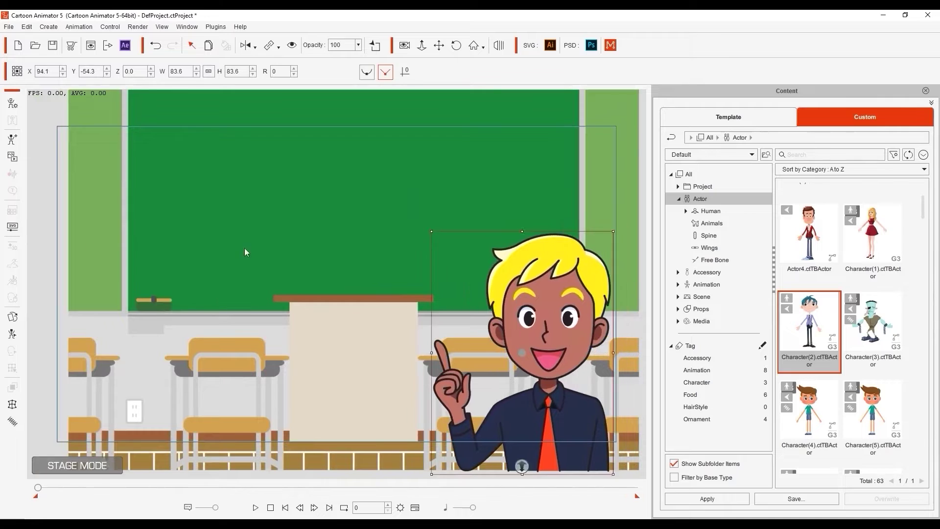
Reset the second character's Character and Clothing colour groups to their original colours.
click(87, 154)
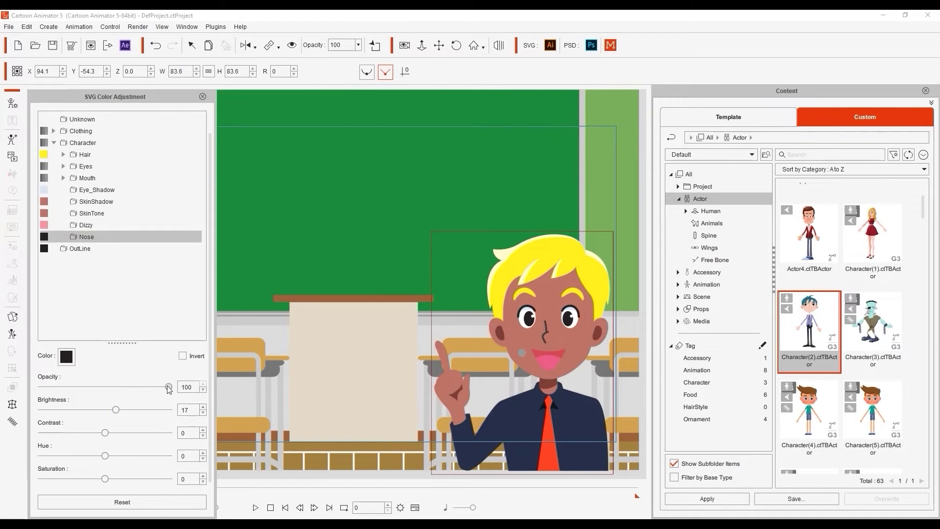
click(202, 97)
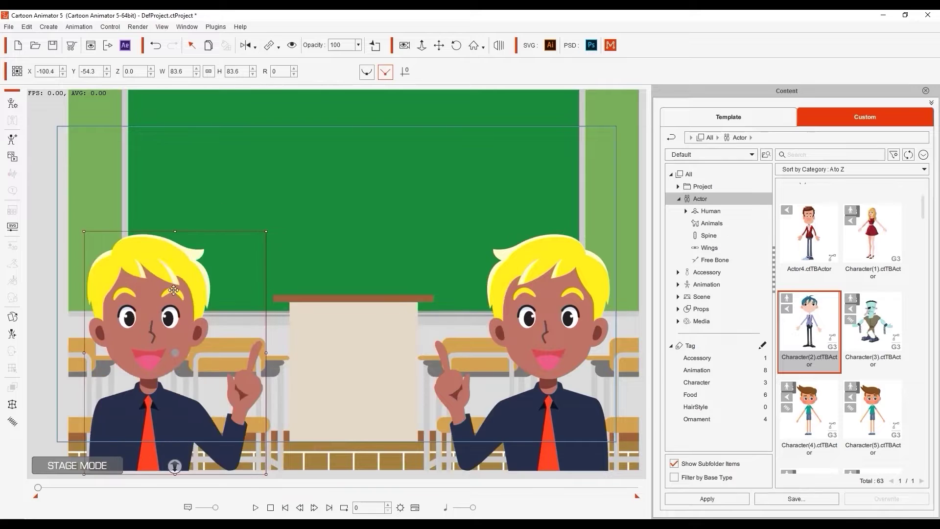
click(12, 227)
drag(139, 97, 572, 100)
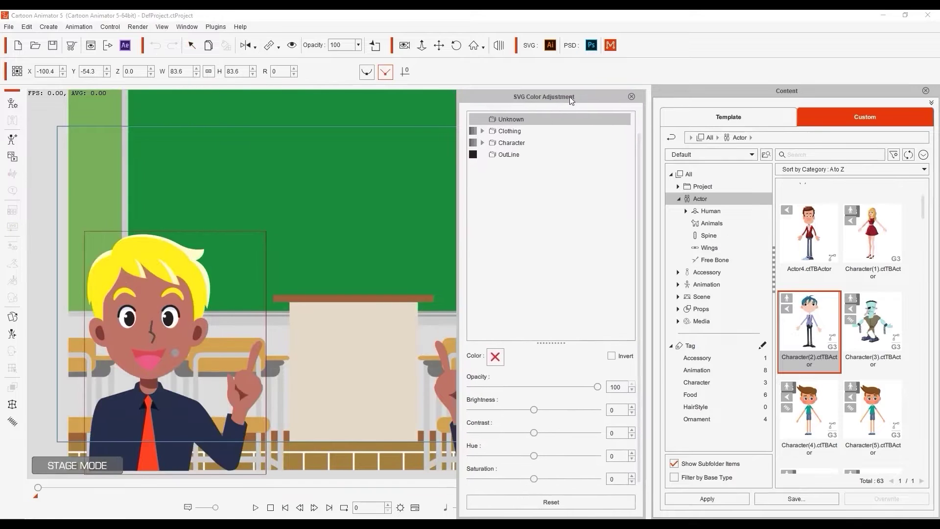
click(512, 143)
ctrl+click(510, 131)
click(551, 502)
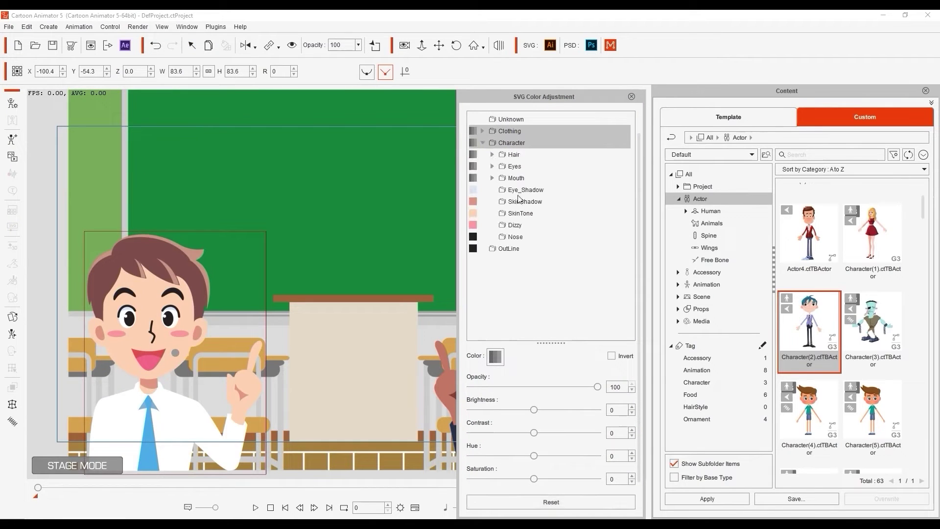
click(632, 96)
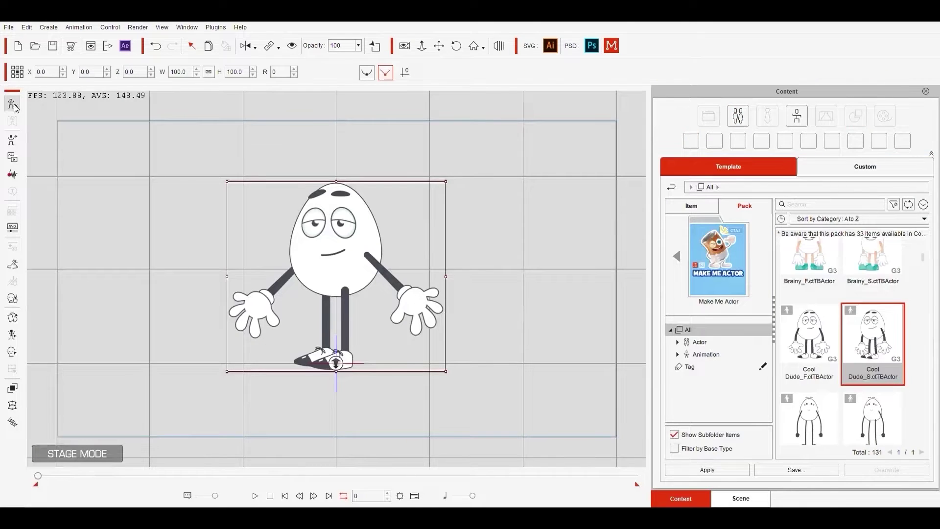
Switch to Composer Mode and bring up the 360 Head Creator on the man's head.
click(13, 104)
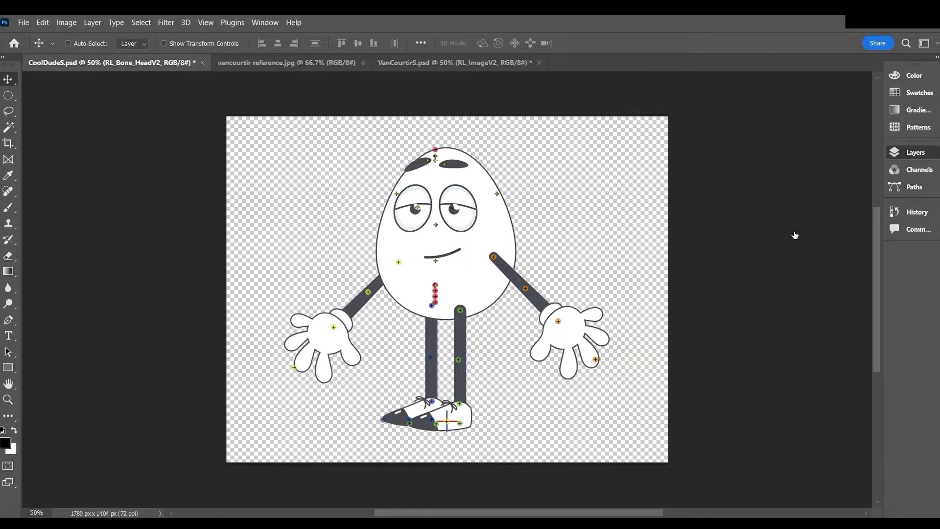
key(ctrl+Tab)
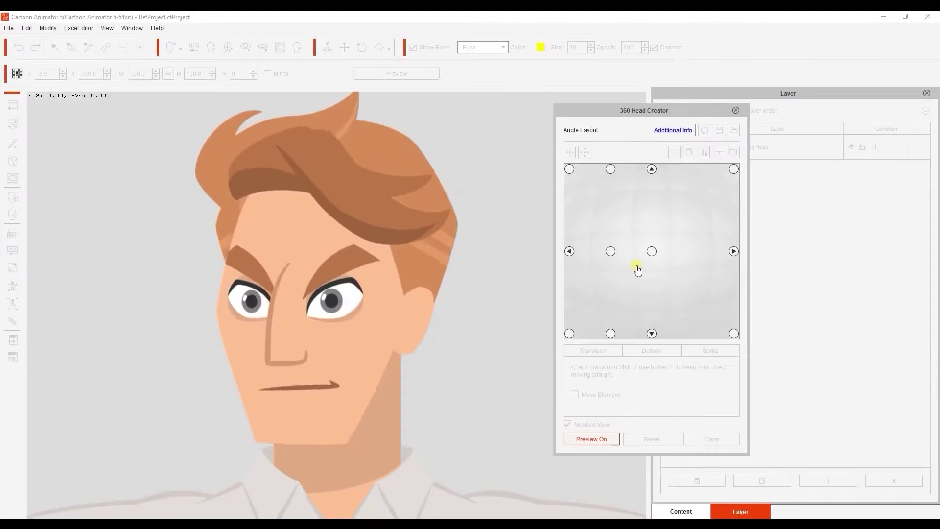
drag(637, 271, 607, 322)
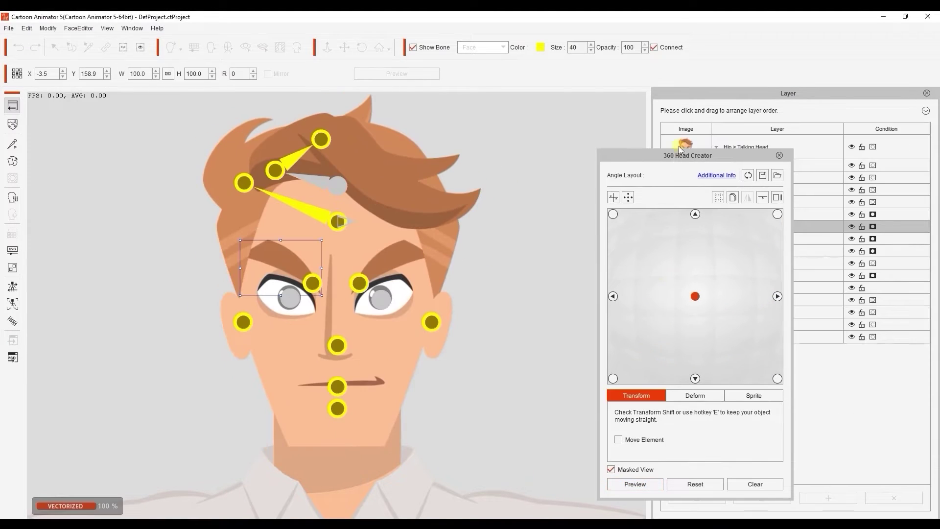
drag(682, 155, 655, 119)
click(587, 260)
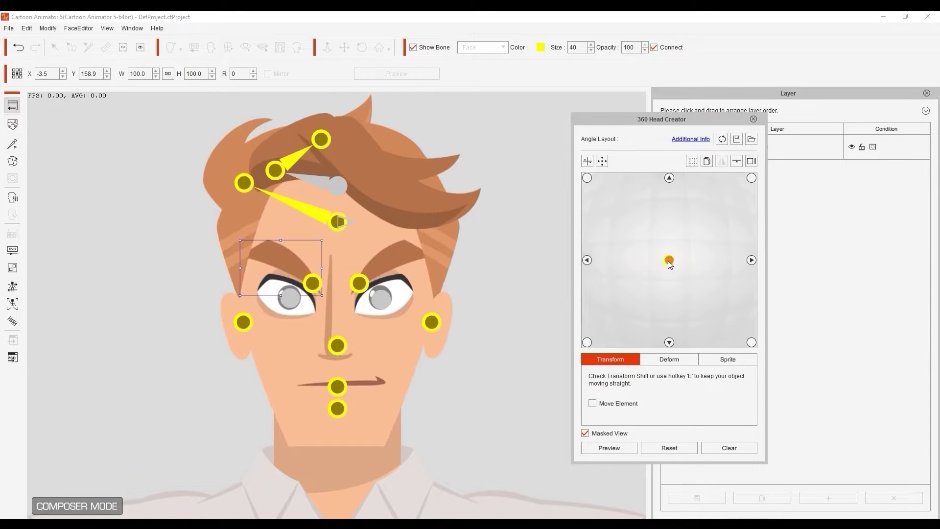
click(587, 260)
click(669, 260)
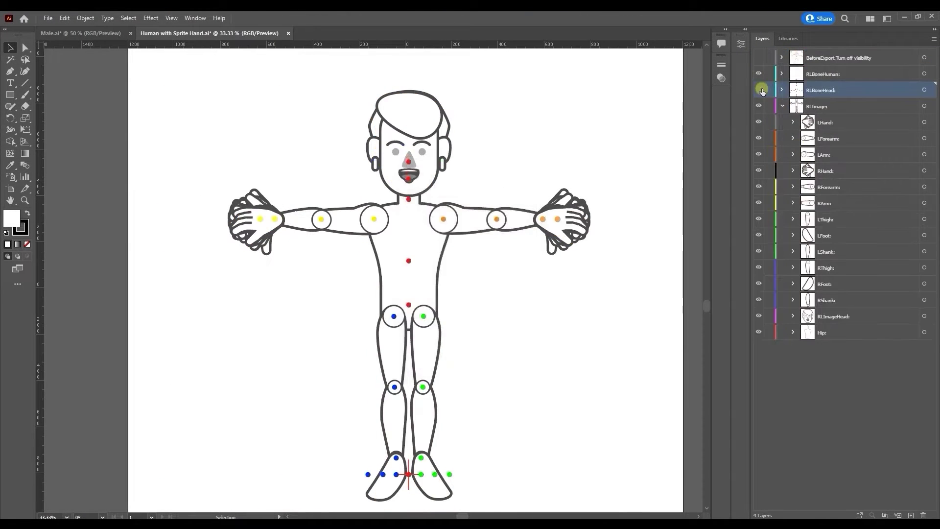
Hide the bone outline layer and copy all of the Male artwork.
click(759, 101)
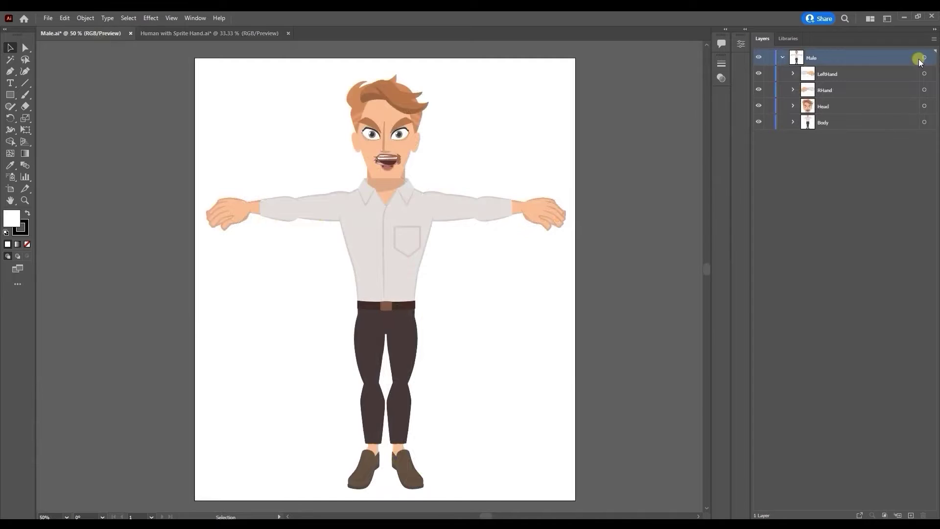
click(922, 59)
right_click(503, 210)
click(524, 229)
Paste the Male artwork into Human with Sprite Hand.ai and scale it over the bone guides.
click(214, 33)
right_click(500, 102)
click(529, 141)
drag(381, 261, 381, 313)
drag(431, 216, 609, 84)
click(621, 120)
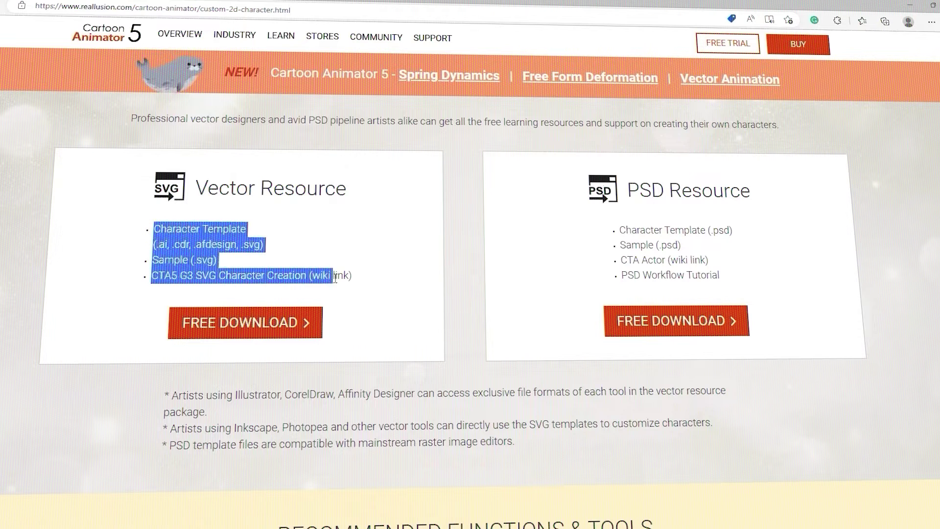
click(355, 309)
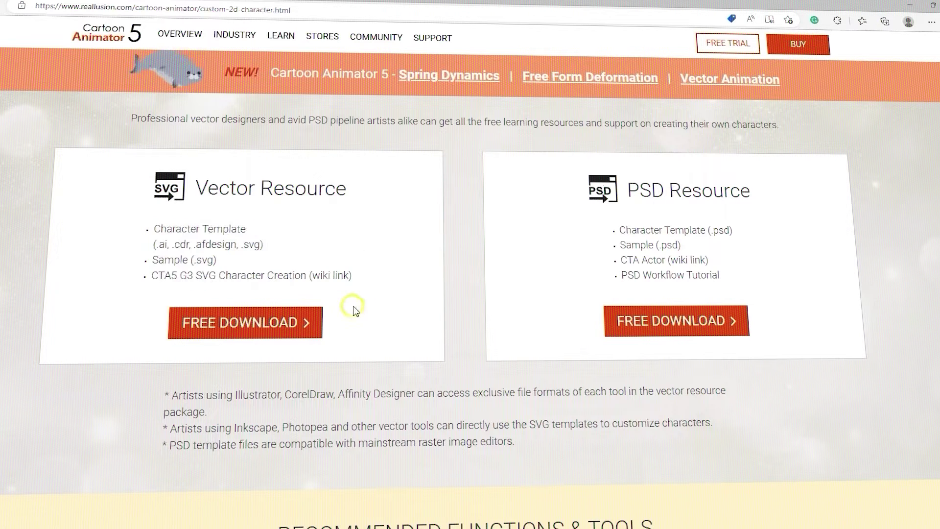
click(310, 335)
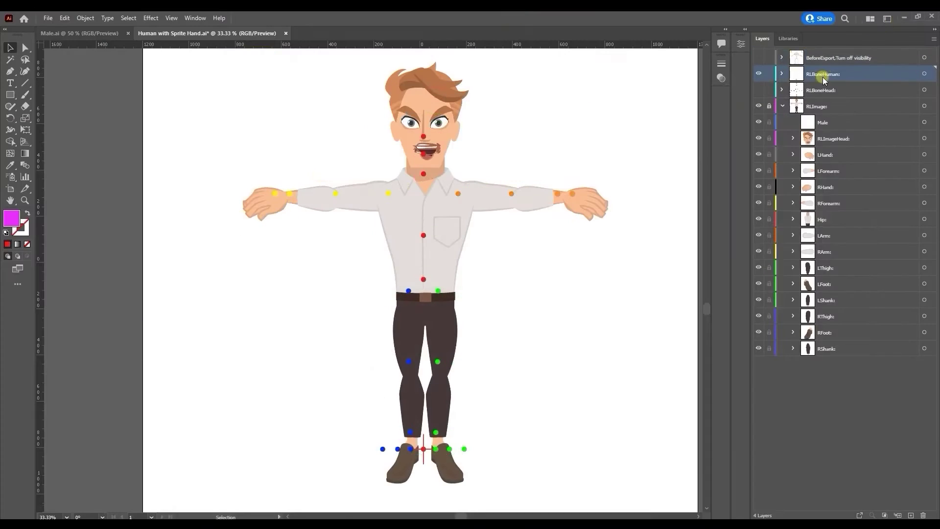
Expand the bone layer and select the green left-leg bones, zooming out to the upper body.
click(783, 74)
scroll(770, 299, down, 5)
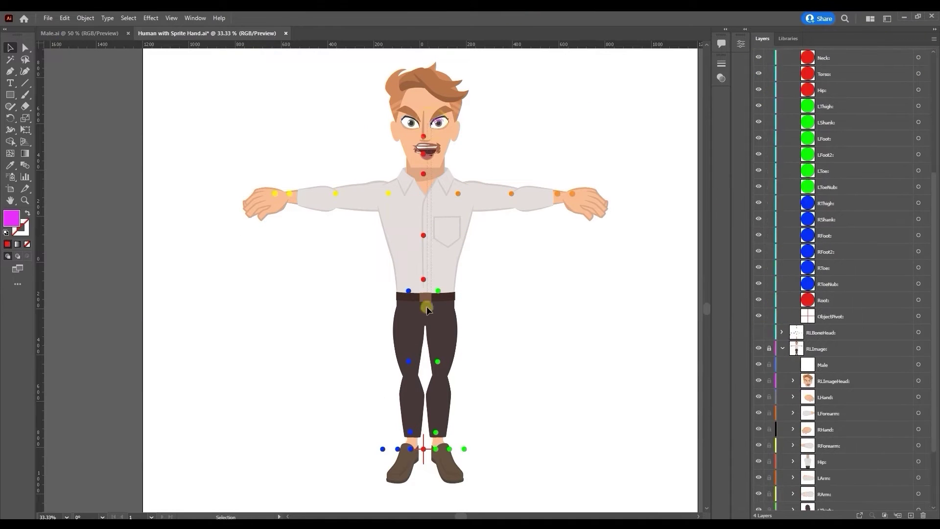
click(442, 335)
scroll(442, 335, up, 2)
scroll(564, 231, down, 2)
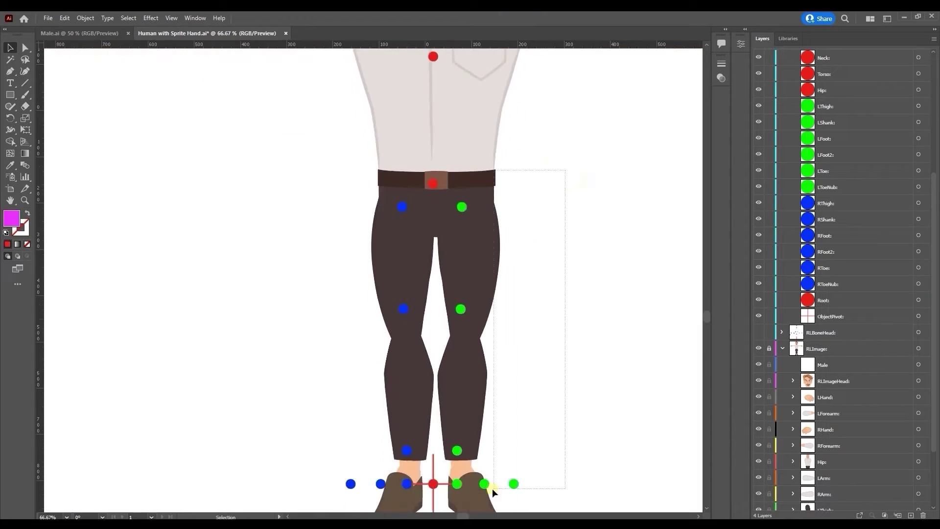
scroll(551, 325, down, 3)
key(ctrl+minus)
scroll(583, 309, up, 5)
drag(437, 194, 500, 239)
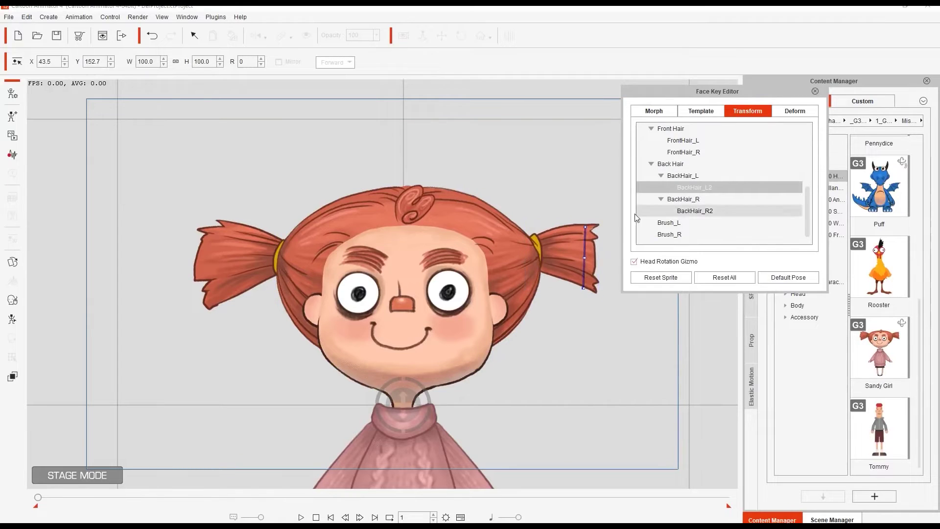
Swing the girl's head through several angles, including a side profile.
drag(423, 397, 319, 411)
drag(702, 93, 739, 86)
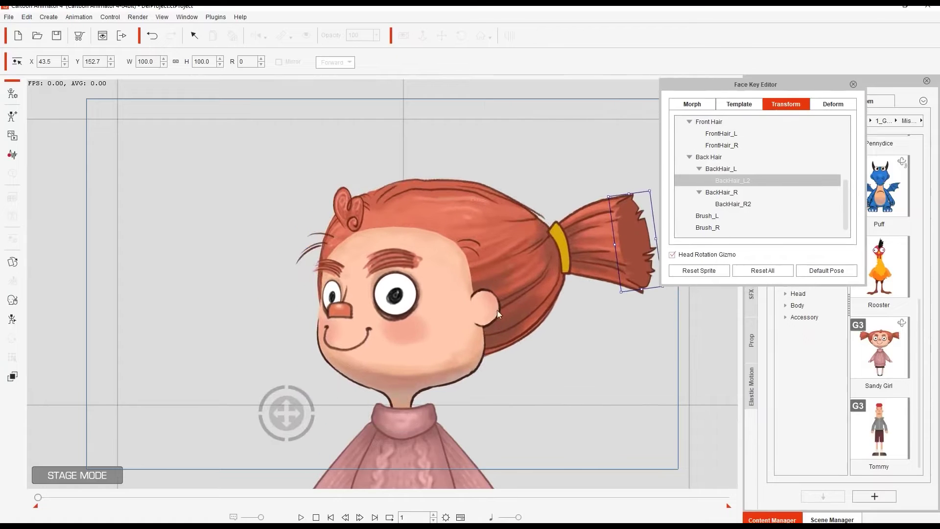
drag(287, 412, 421, 399)
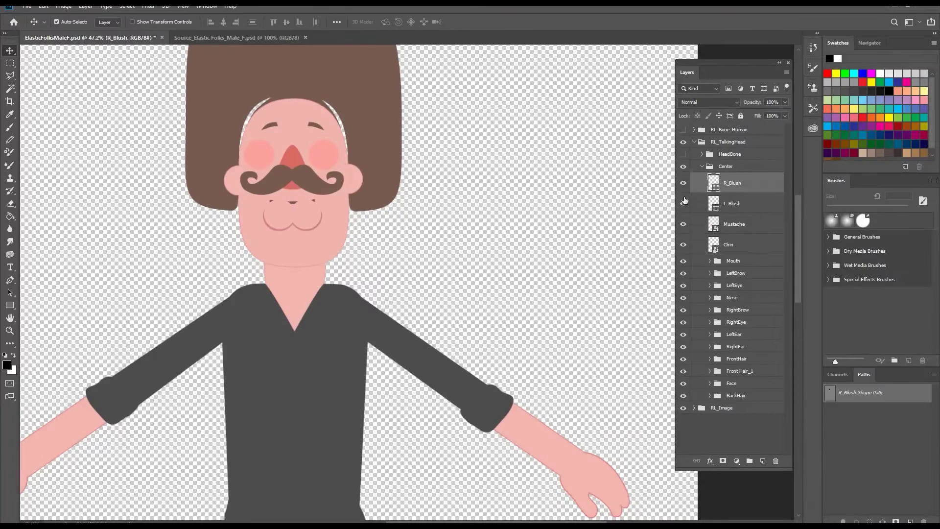
Move the left and right blush circles down below the eyes.
click(323, 220)
drag(325, 161, 325, 181)
drag(258, 155, 258, 177)
click(422, 167)
drag(443, 132, 494, 254)
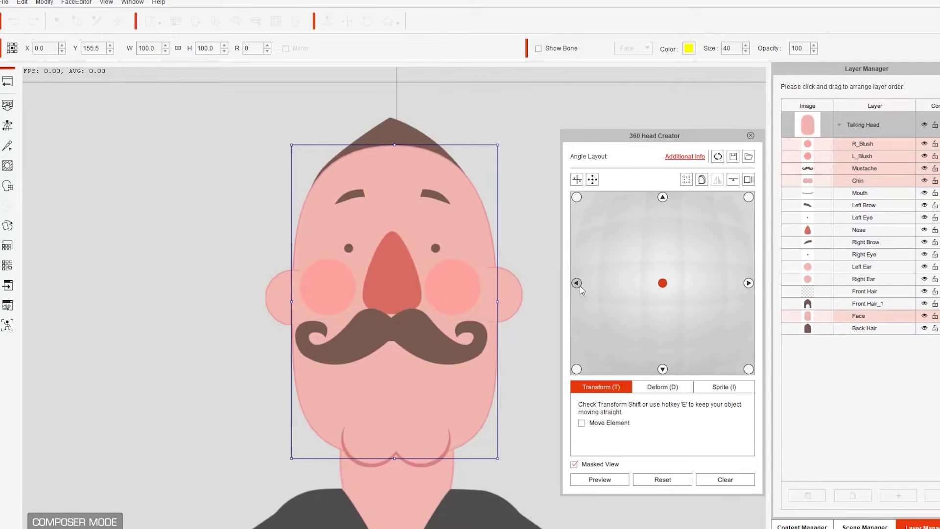
For the Left angle, reposition the blushes, mustache and chin, rotate the chin and narrow the mustache.
click(577, 284)
drag(325, 284, 227, 294)
drag(318, 338, 293, 338)
drag(397, 443, 333, 431)
drag(372, 461, 385, 443)
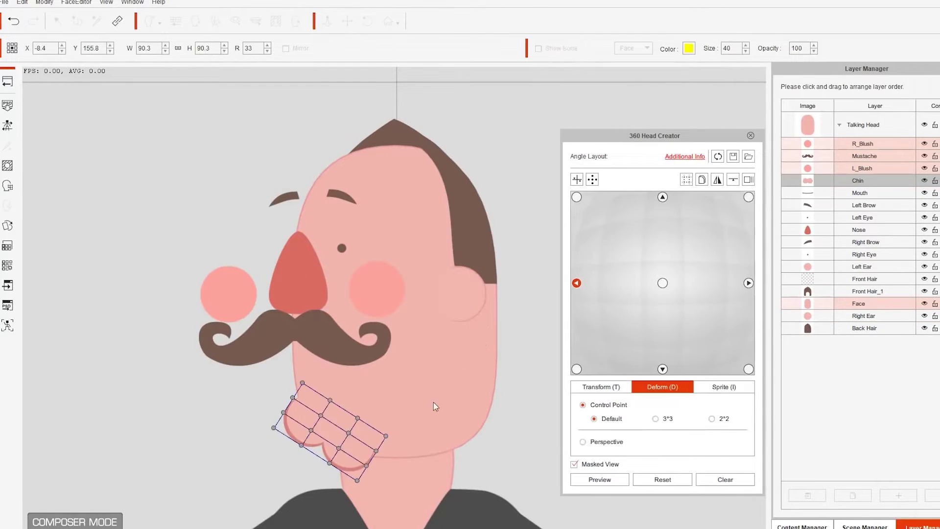
click(218, 325)
drag(197, 315, 236, 313)
key(t)
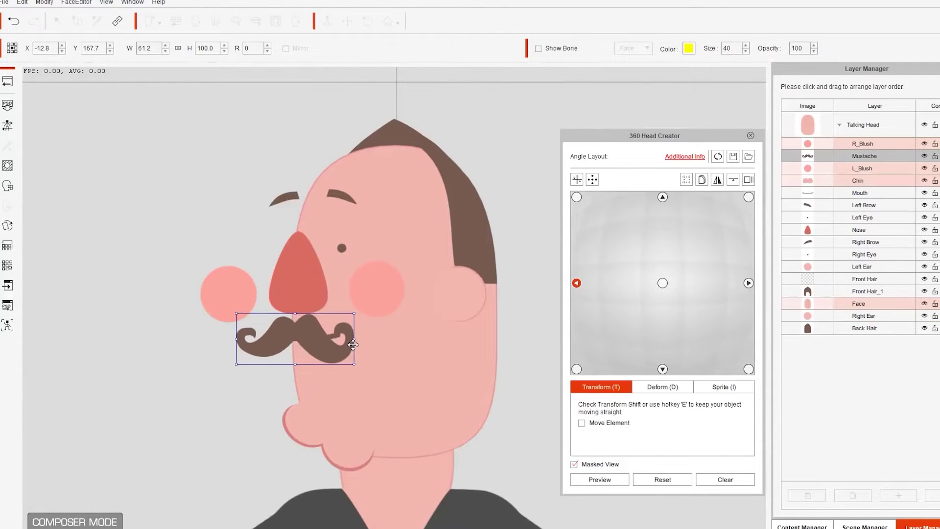
Switch to the Bottom-left angle and select its chin and right blush.
click(577, 369)
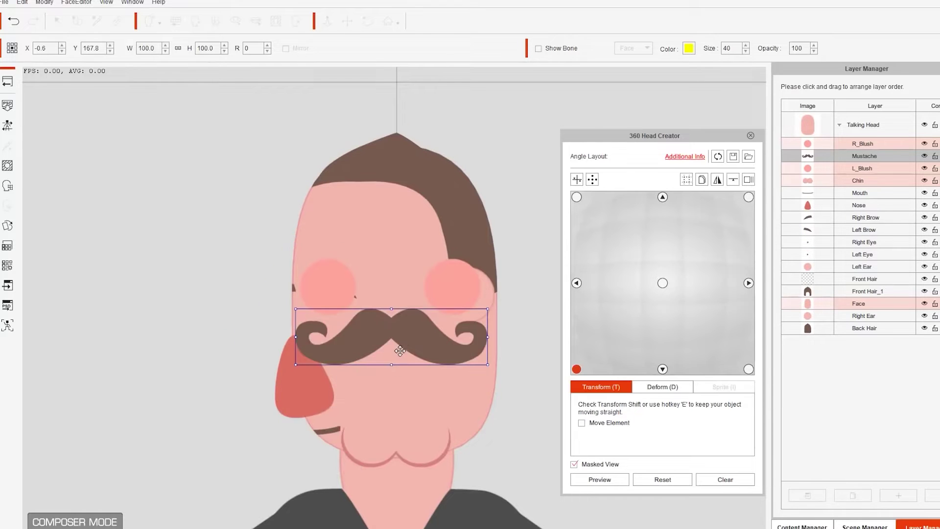
click(452, 457)
click(448, 289)
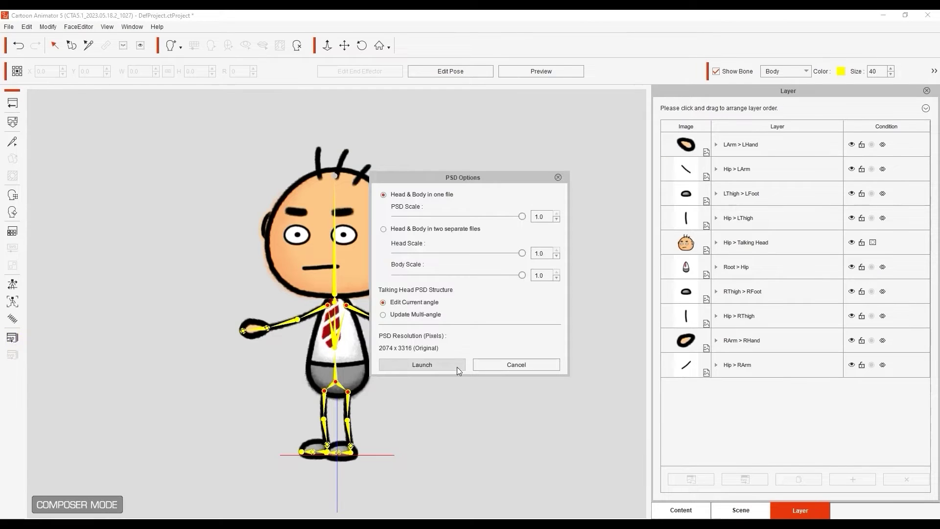
click(457, 365)
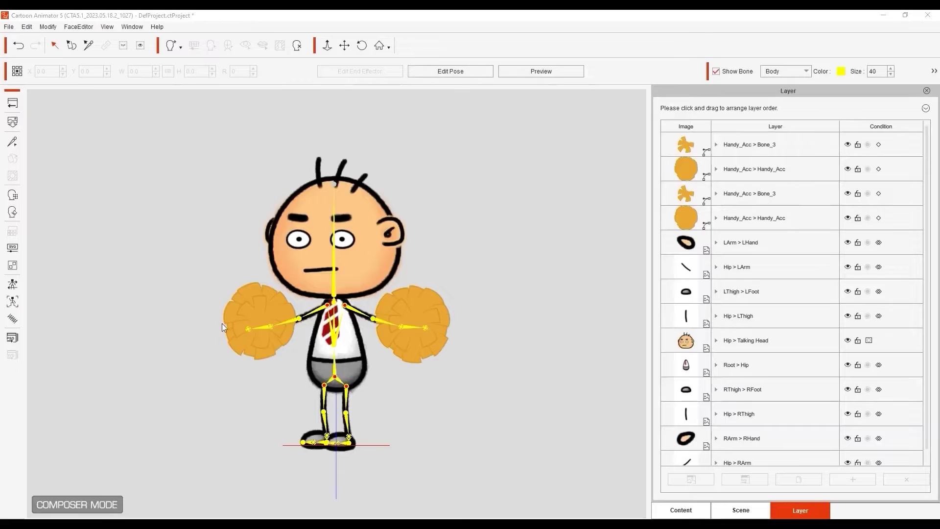
Send TedS to Photoshop via PSD Launch, confirming Launch in PSD Options.
click(12, 338)
click(422, 363)
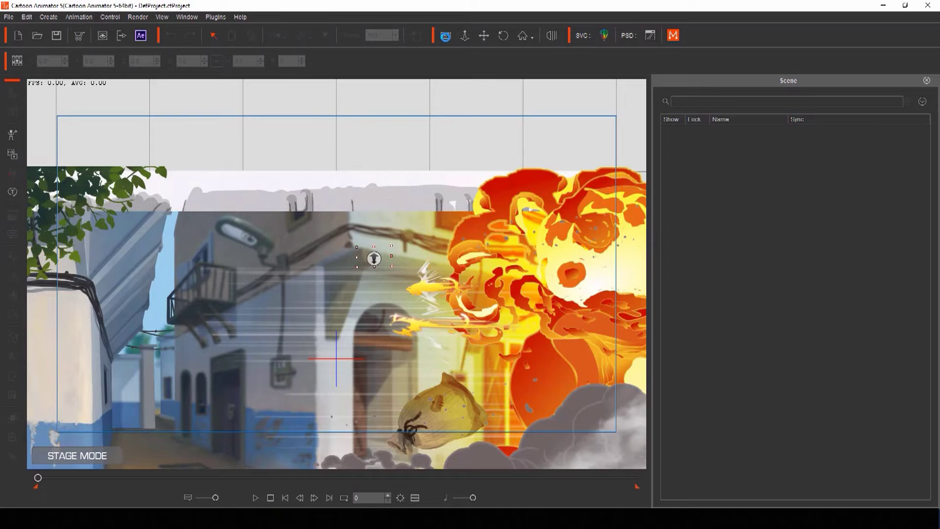
Turn on Camera mode, pan the camera at frame 150 to set a key, and play it back.
click(445, 36)
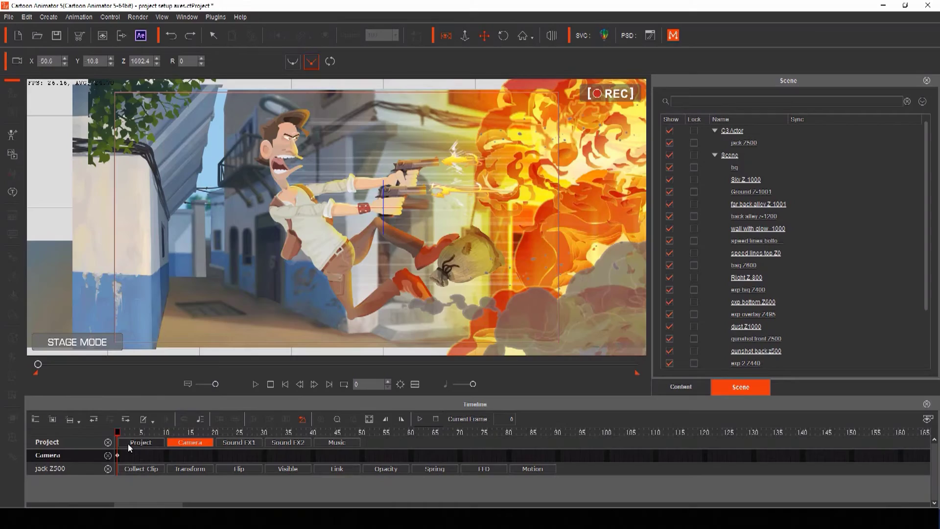
drag(147, 432, 853, 432)
drag(500, 196, 411, 196)
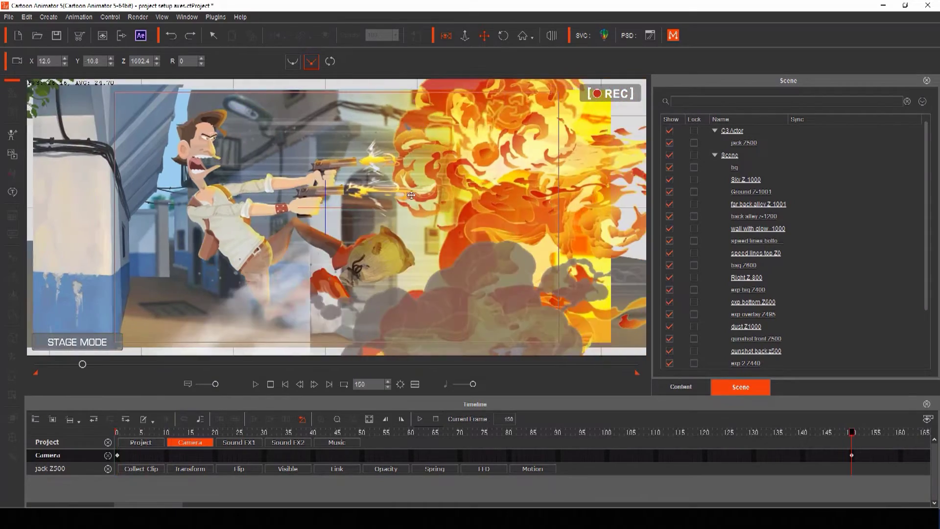
key(space)
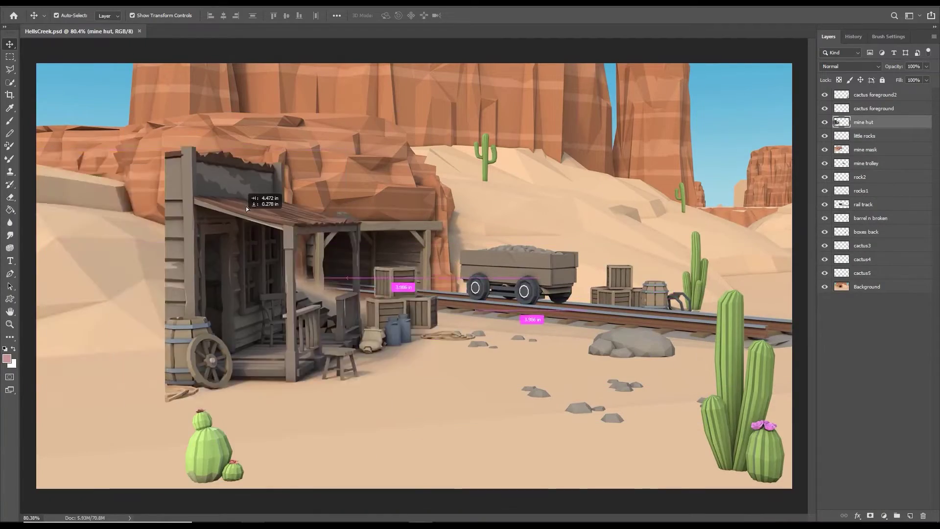
Move the mine hut left and down, then drag HellsCreek.psd onto the Cartoon Animator stage.
drag(263, 151, 112, 217)
click(375, 322)
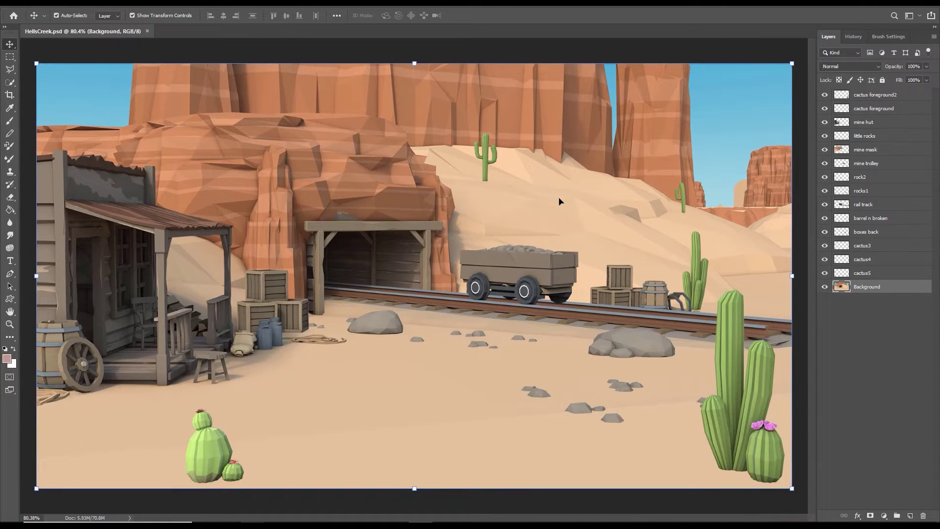
key(alt+Tab)
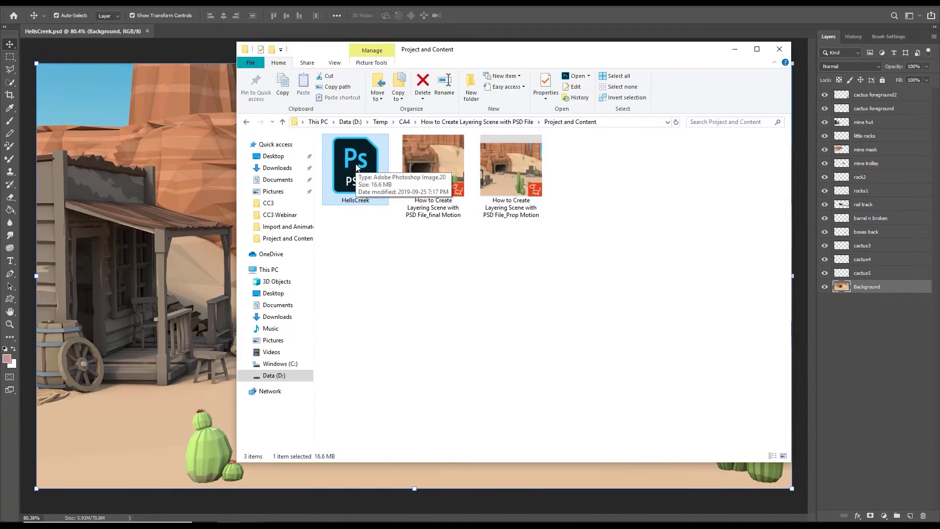
key(alt+Tab)
drag(356, 168, 332, 229)
Create the scene from the PSD, then select mine hut, mine trolley and rocks1 elements.
click(448, 261)
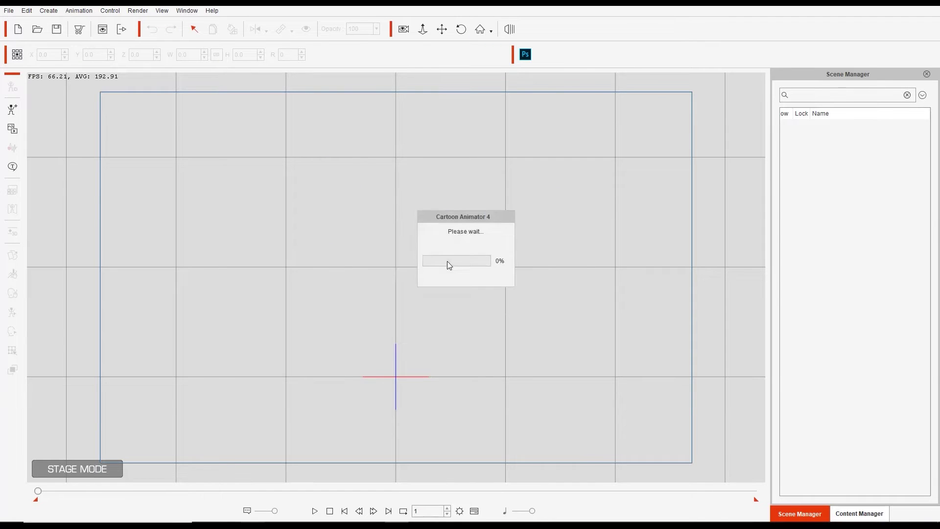
key(ctrl+z)
click(204, 384)
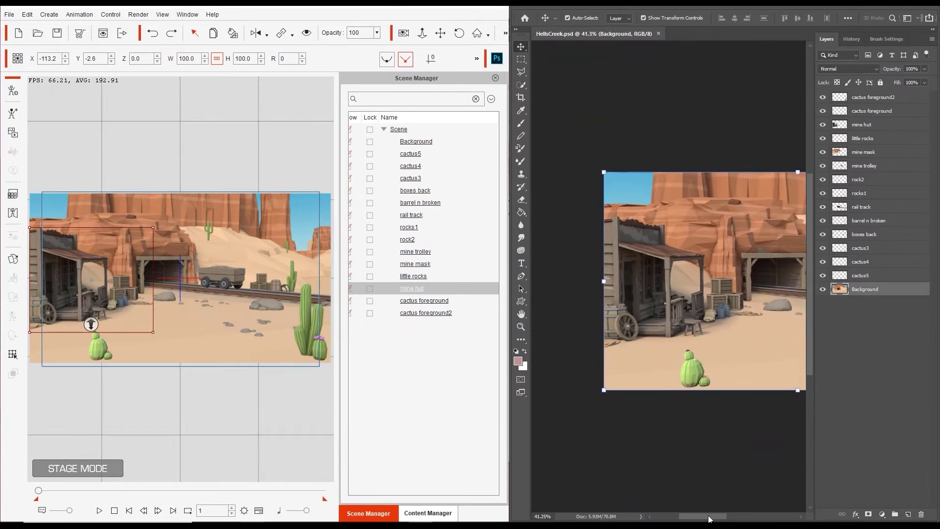
click(880, 166)
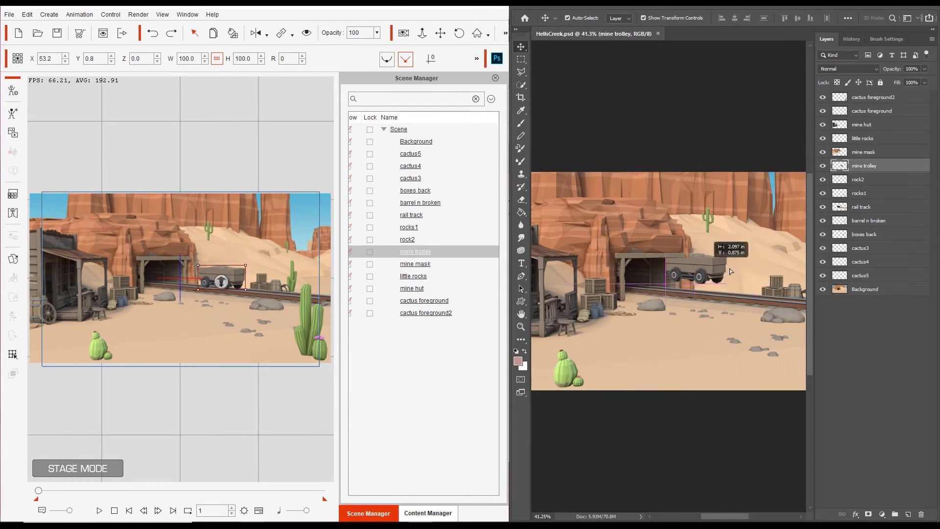
click(411, 228)
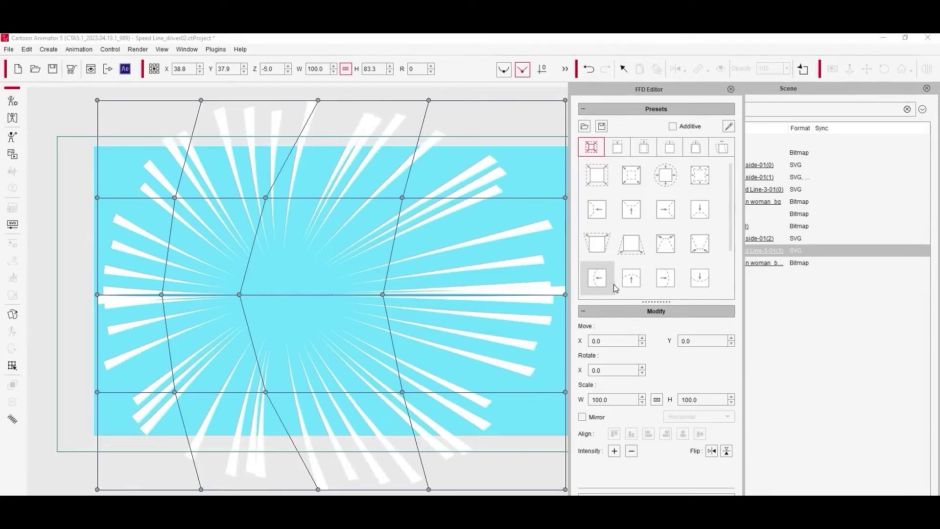
click(636, 287)
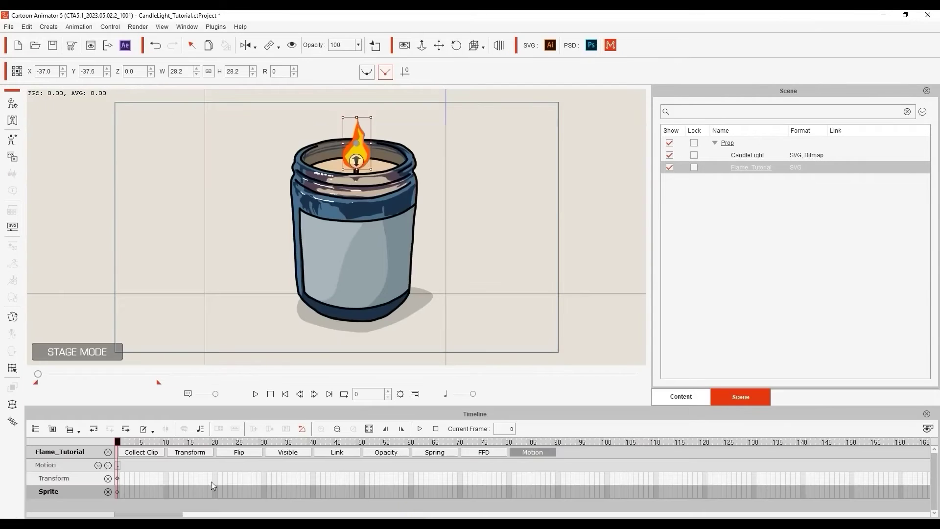
Apply the Flame_01 action to the candle's flame prop from its Action Menu.
right_click(364, 148)
mouse_move(432, 156)
click(519, 170)
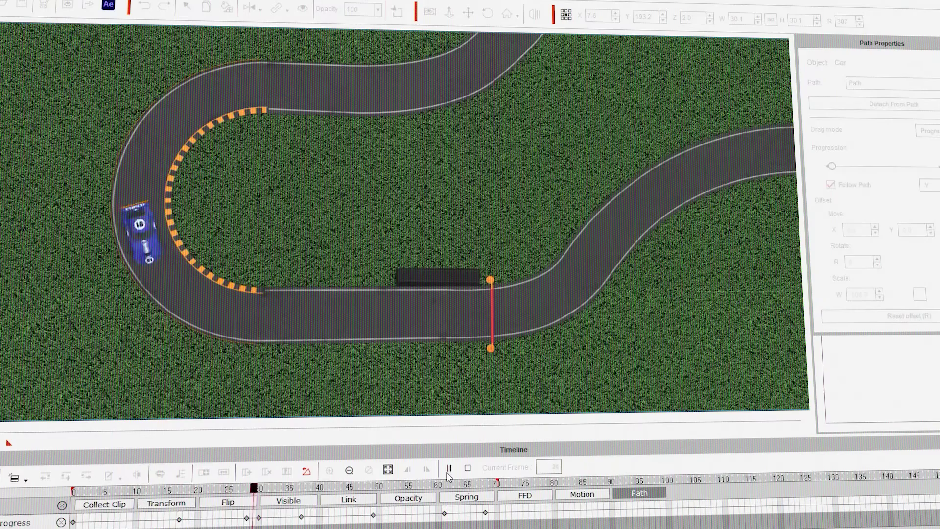
Halt the blue race car's path playback midway using the Timeline's Pause/Stop button.
click(448, 471)
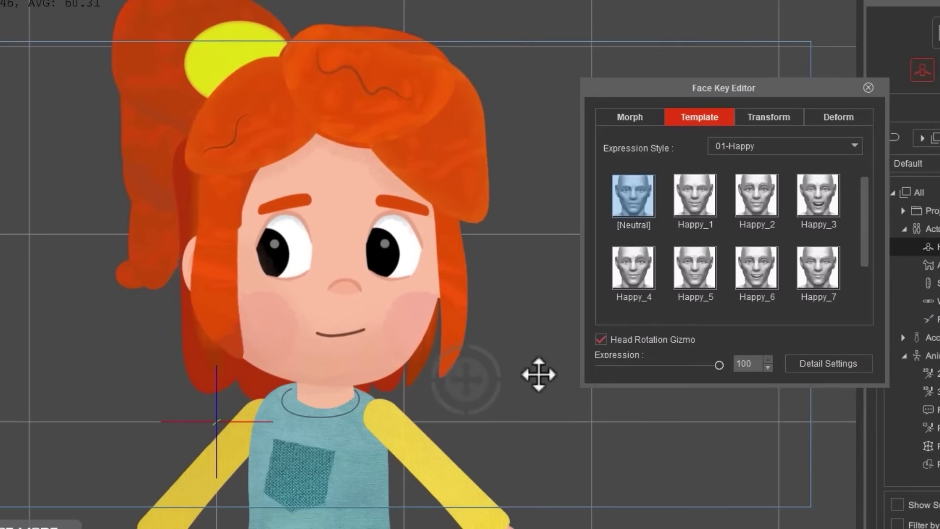
Apply the Happy_2 template from the 01-Happy style to the red-haired girl in the Face Key Editor.
click(630, 117)
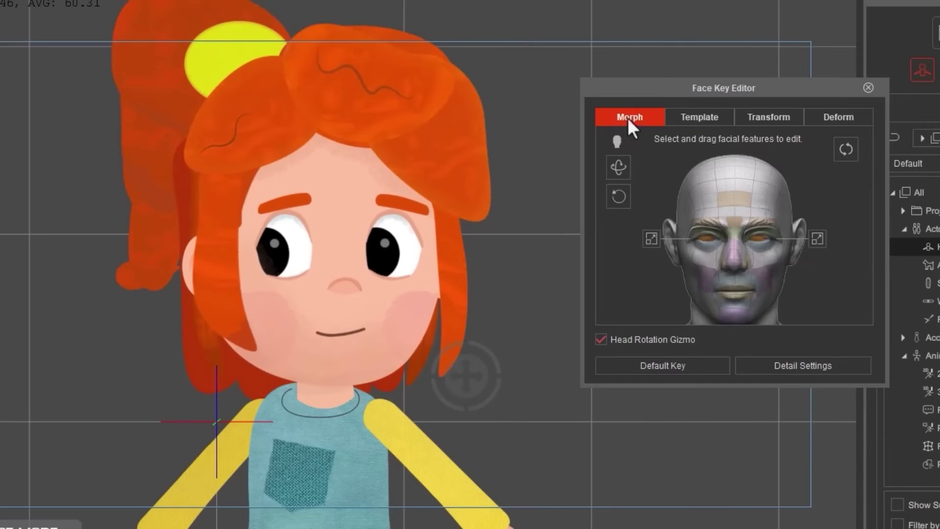
click(722, 120)
click(763, 200)
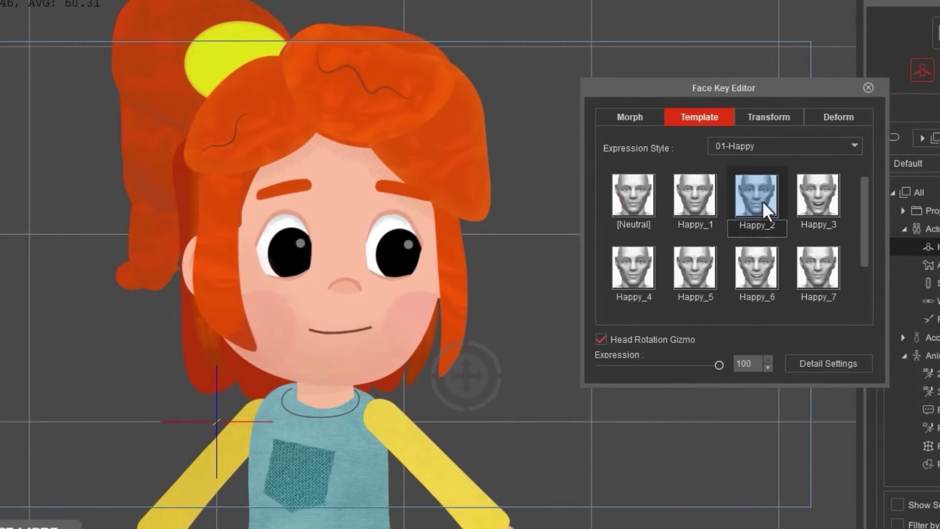